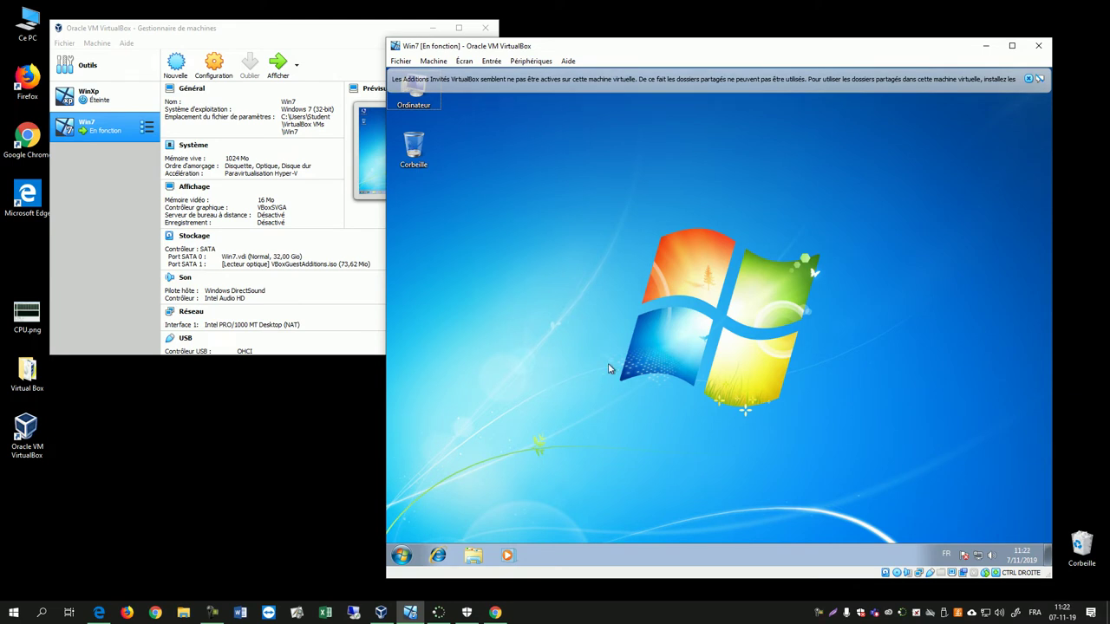
Step: Create a folder named "Partage MV" on the host desktop and place it just below the Oracle VM VirtualBox shortcut
click(149, 529)
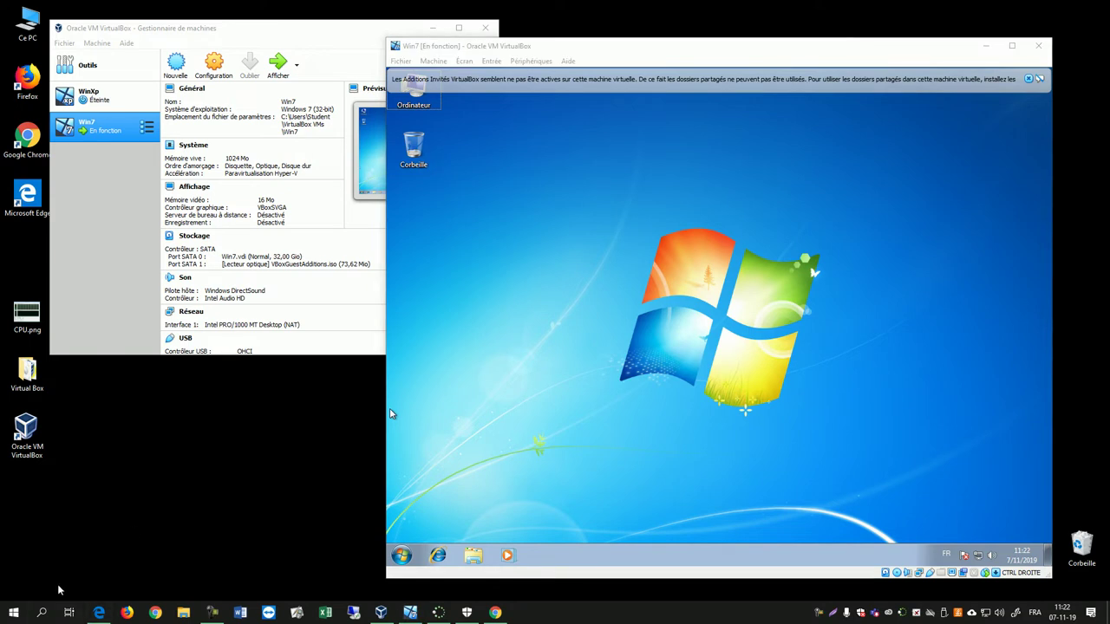
click(694, 338)
right_click(23, 512)
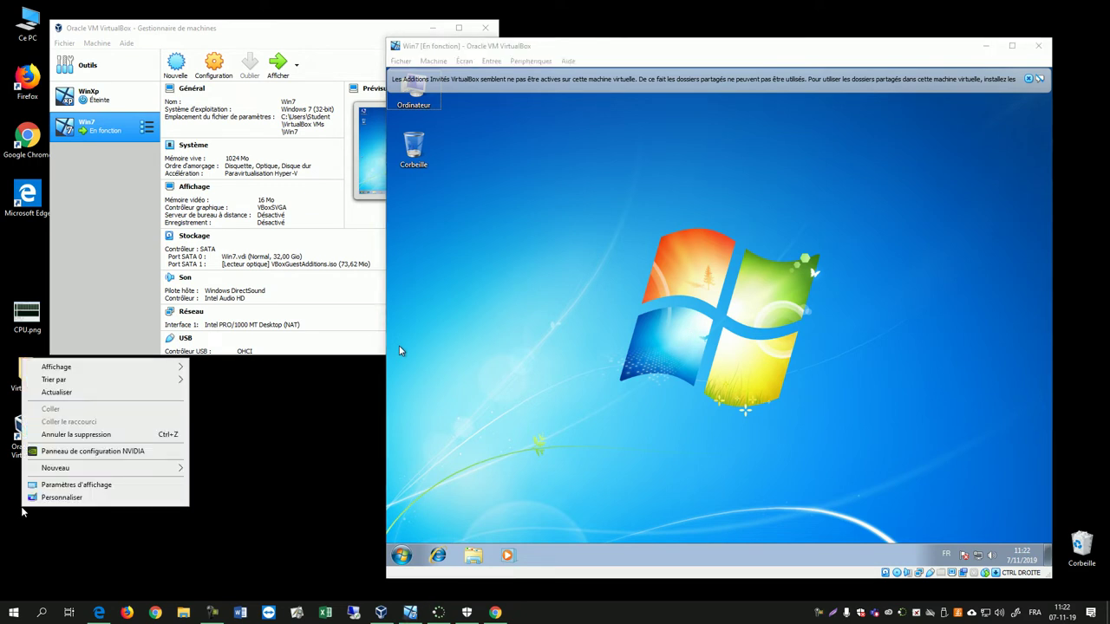
mouse_move(56, 472)
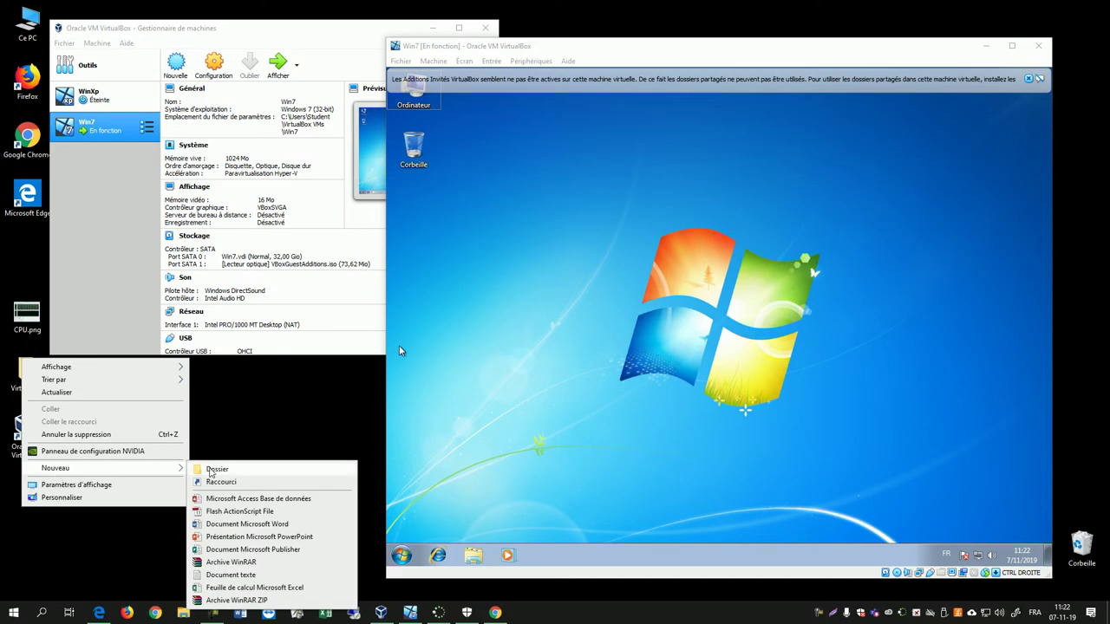
click(212, 469)
text(Partage)
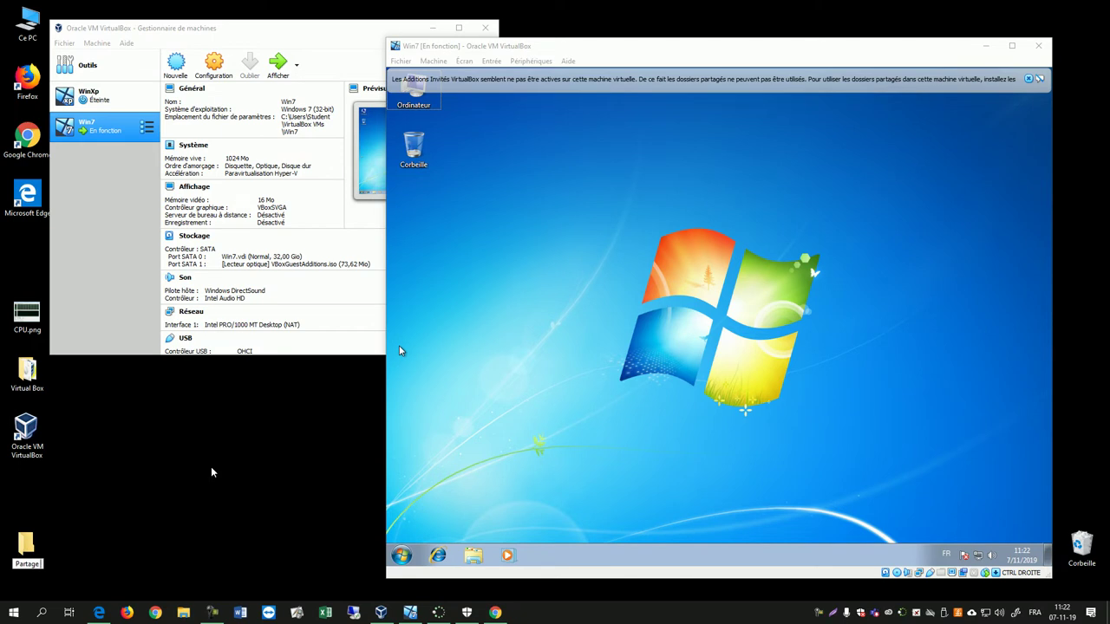
text( MV)
key(Return)
drag(32, 553, 31, 495)
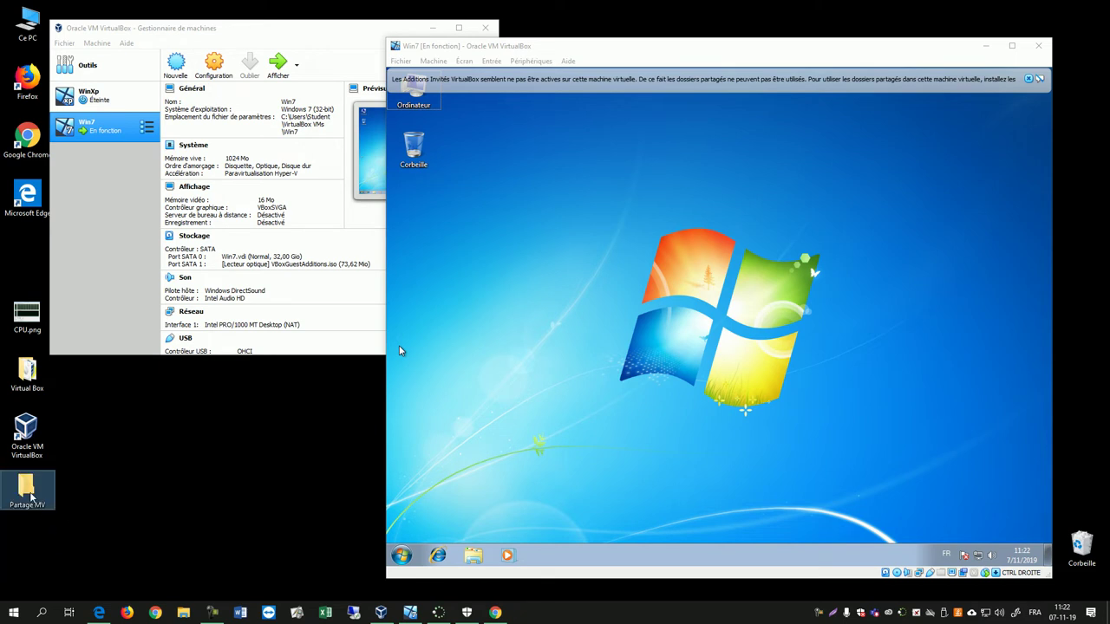
Step: Create a text document named "Partage test.txt" inside the Partage MV folder and close the folder window
double_click(28, 489)
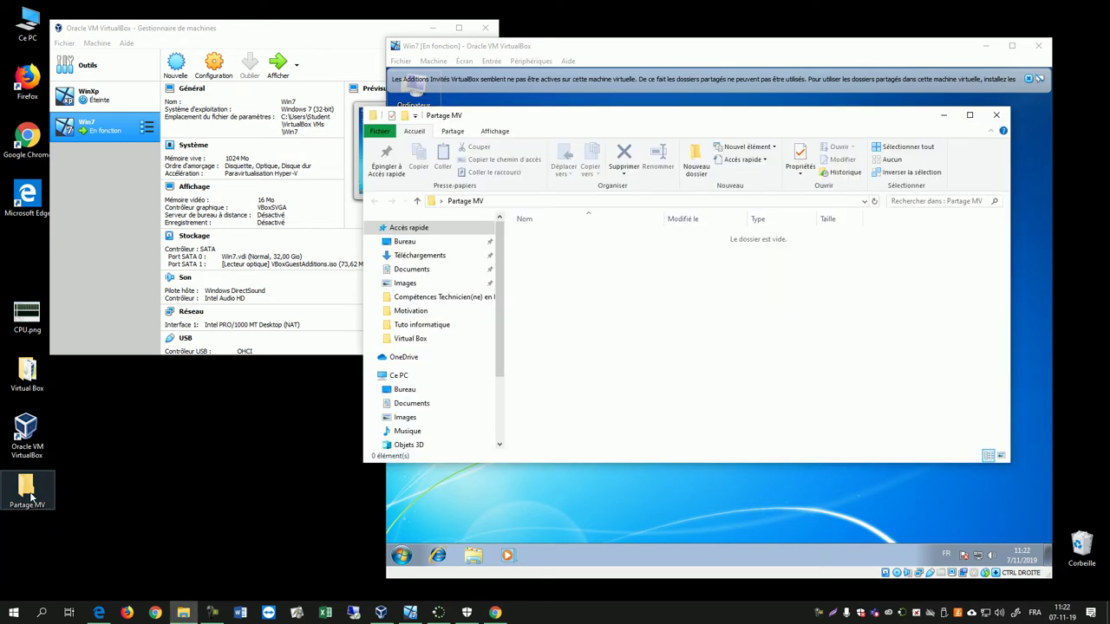
right_click(586, 354)
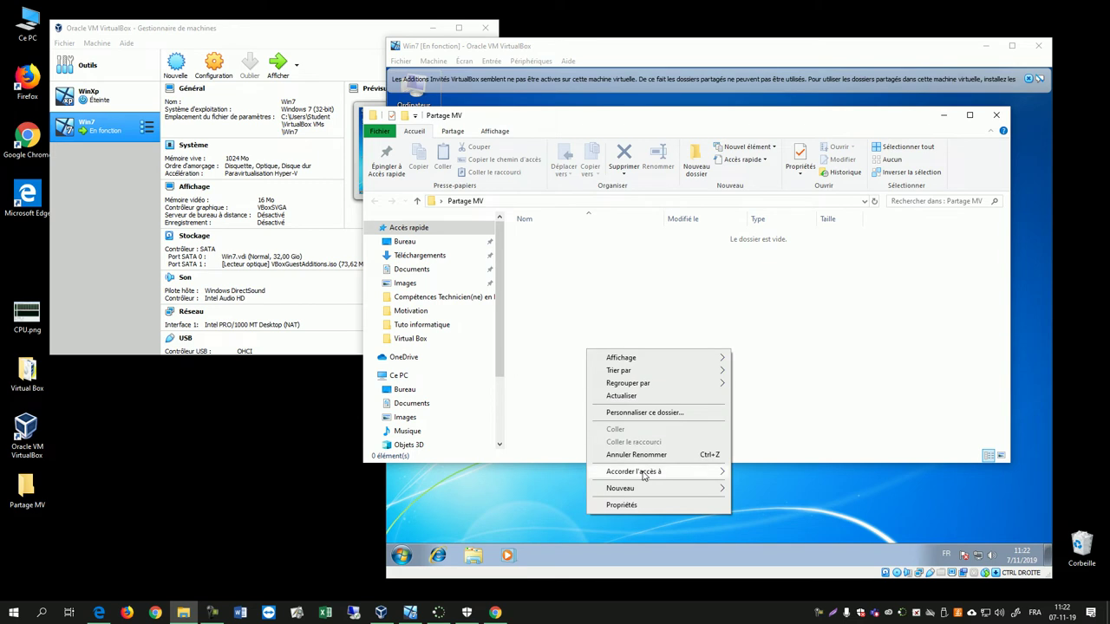
mouse_move(654, 491)
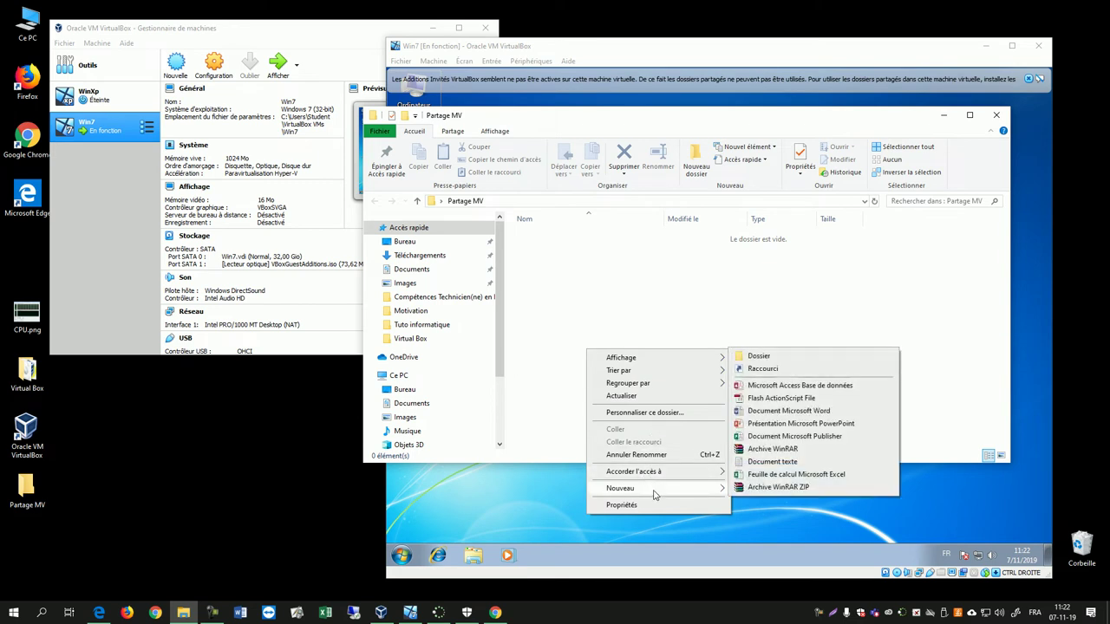
click(771, 461)
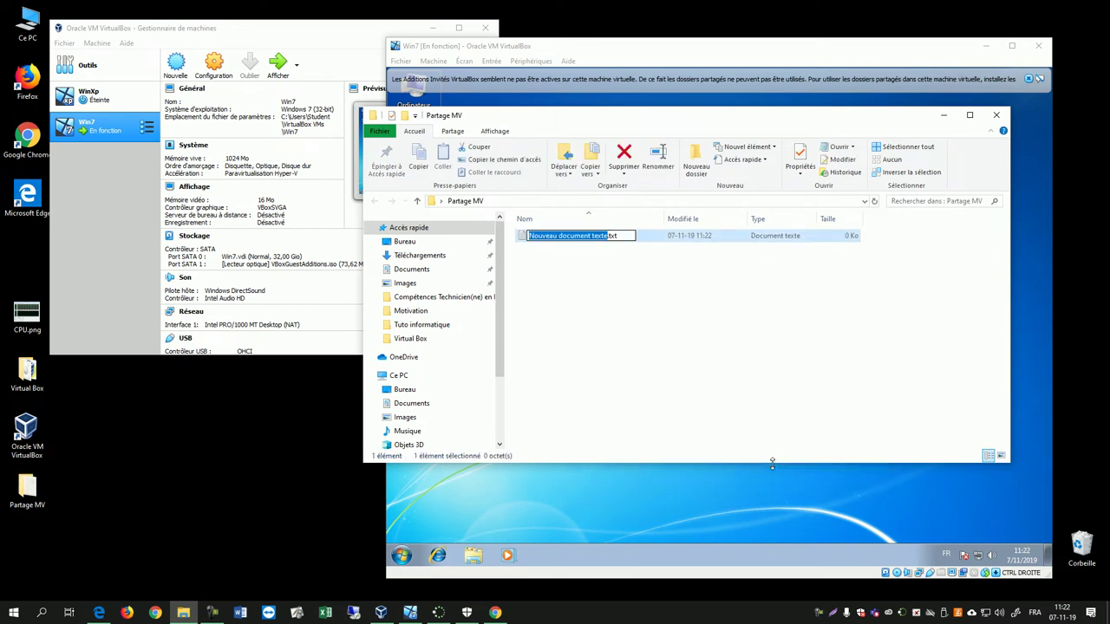
text(Te)
key(BackSpace)
key(BackSpace)
text(Carte)
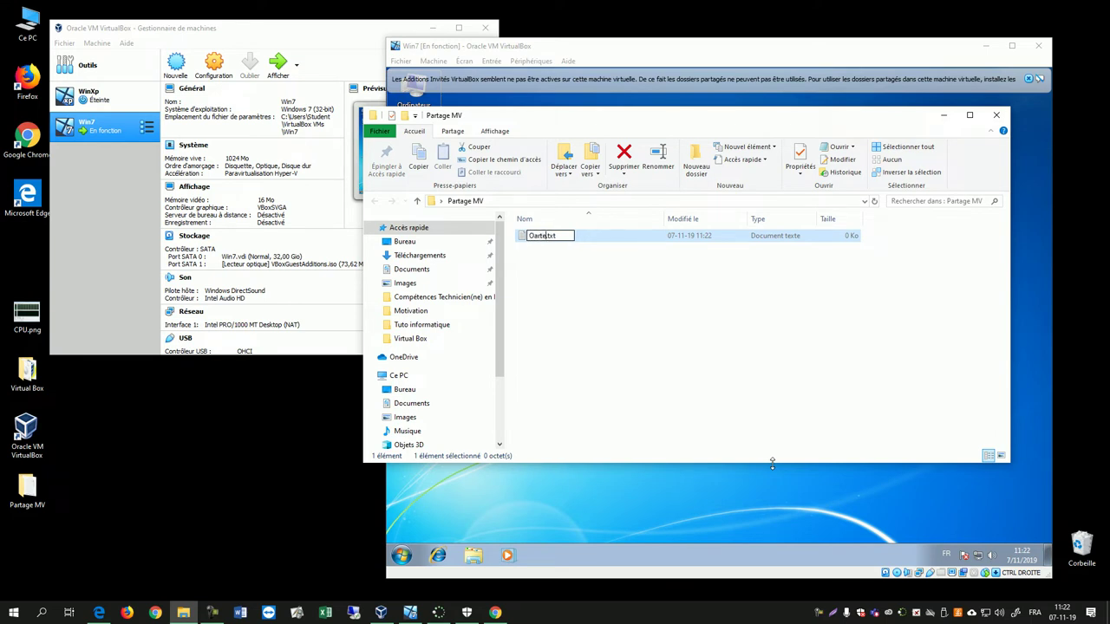
key(BackSpace)
key(BackSpace)
key(BackSpace)
key(BackSpace)
key(BackSpace)
text(Partage test)
key(Return)
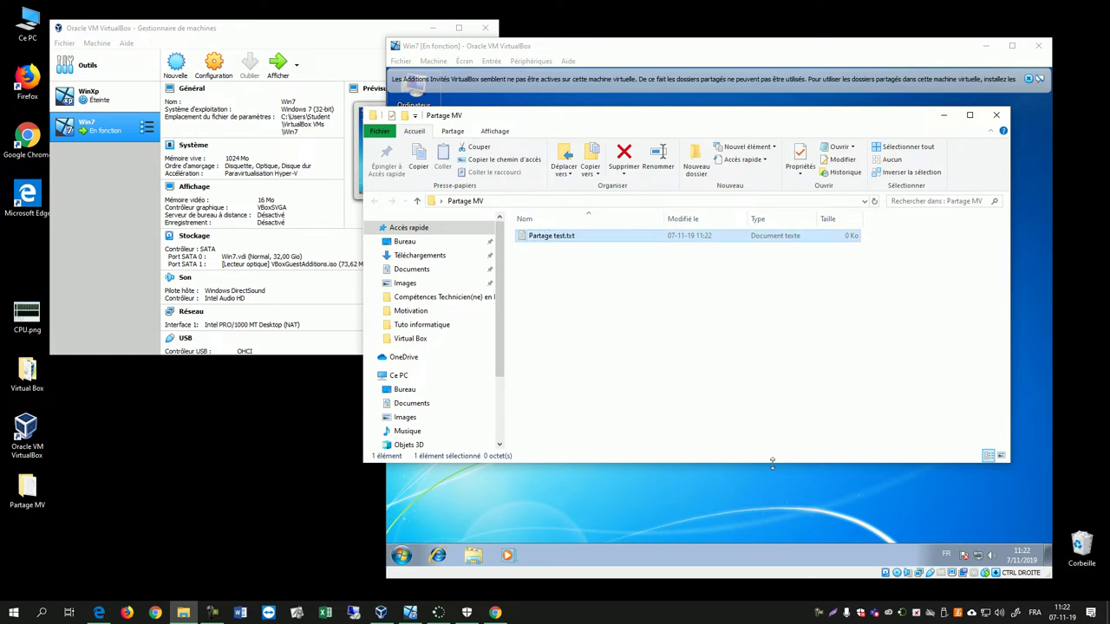
click(996, 114)
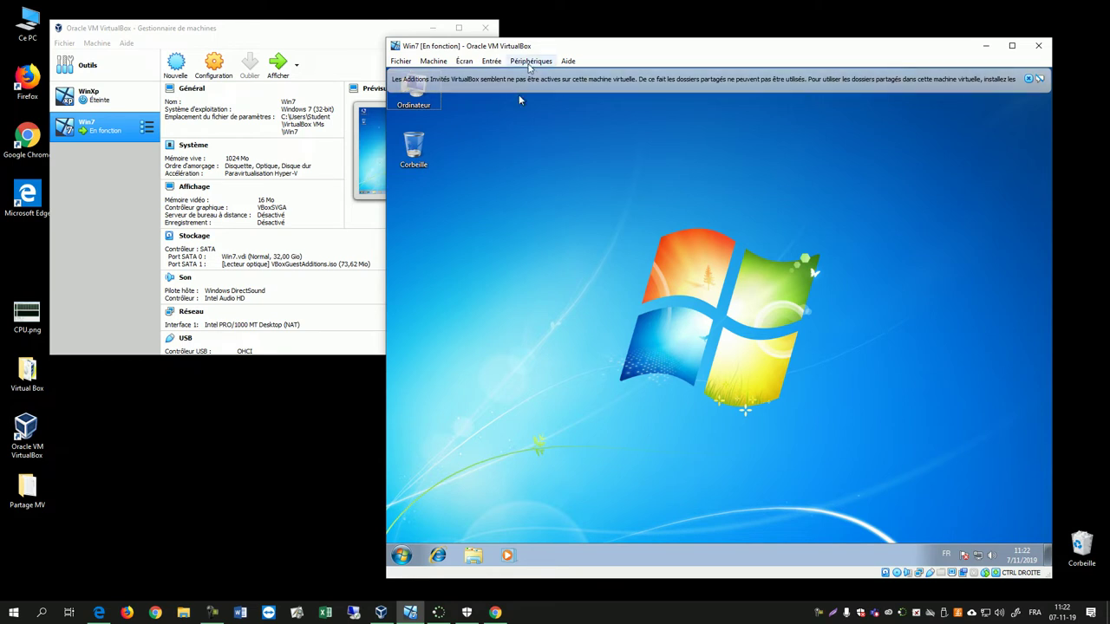
Step: Insert the Guest Additions CD image into the Win7 virtual machine and open its CD drive (D:) from Ordinateur
click(529, 62)
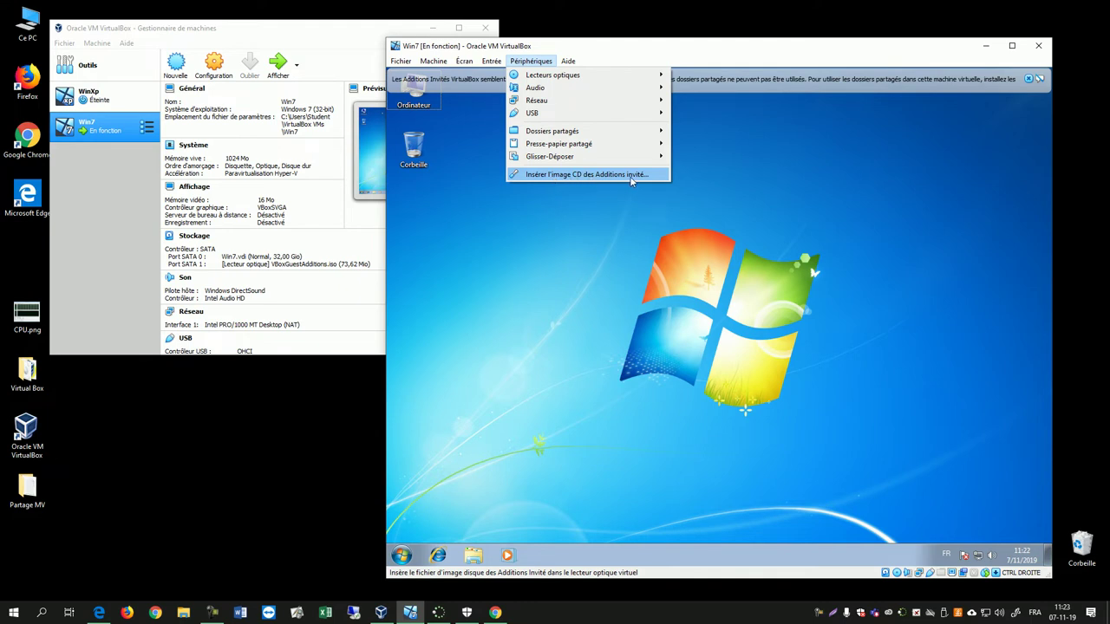
click(586, 174)
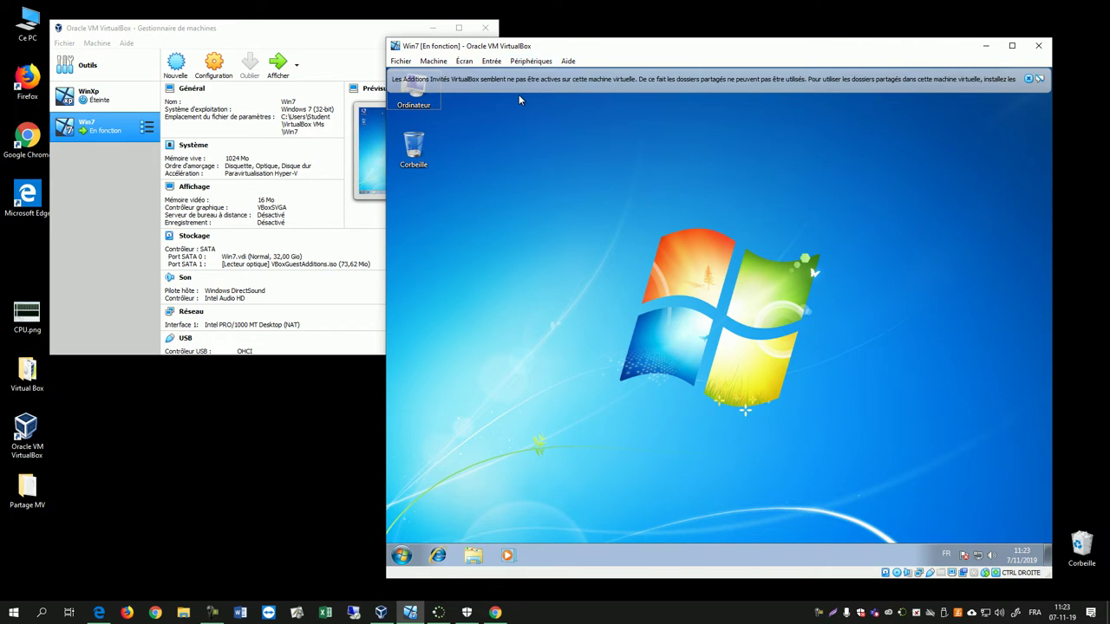
double_click(425, 105)
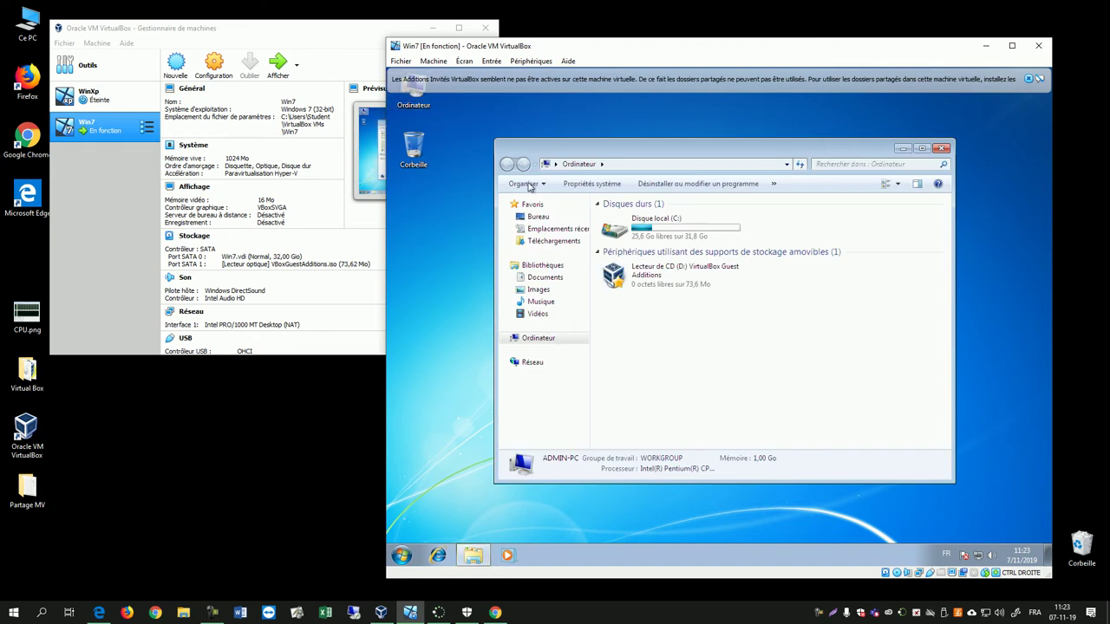
click(658, 270)
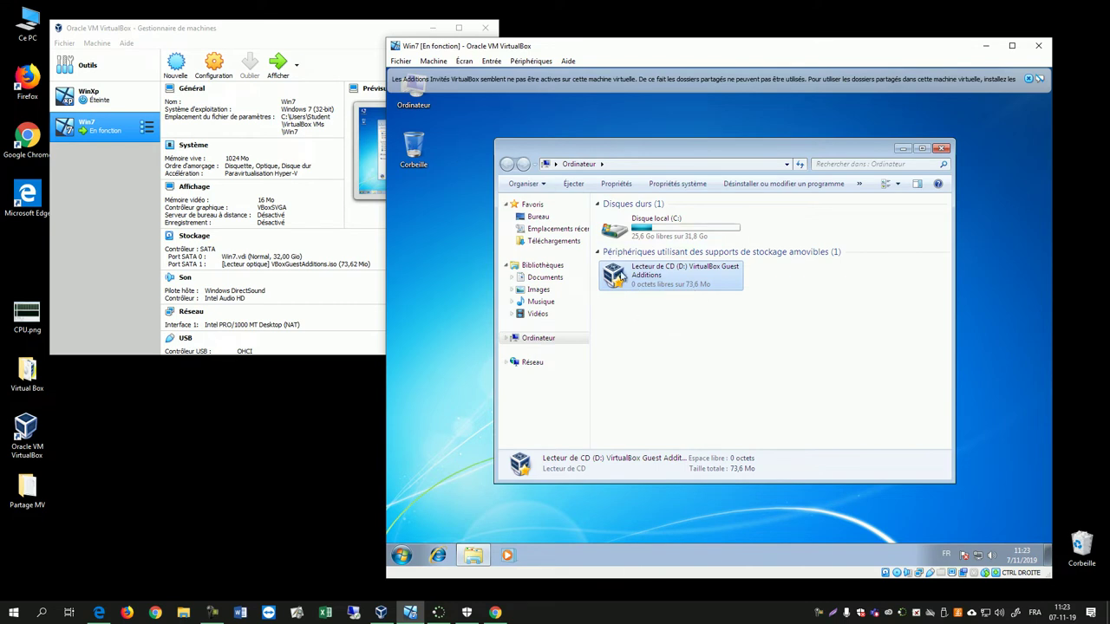
double_click(629, 288)
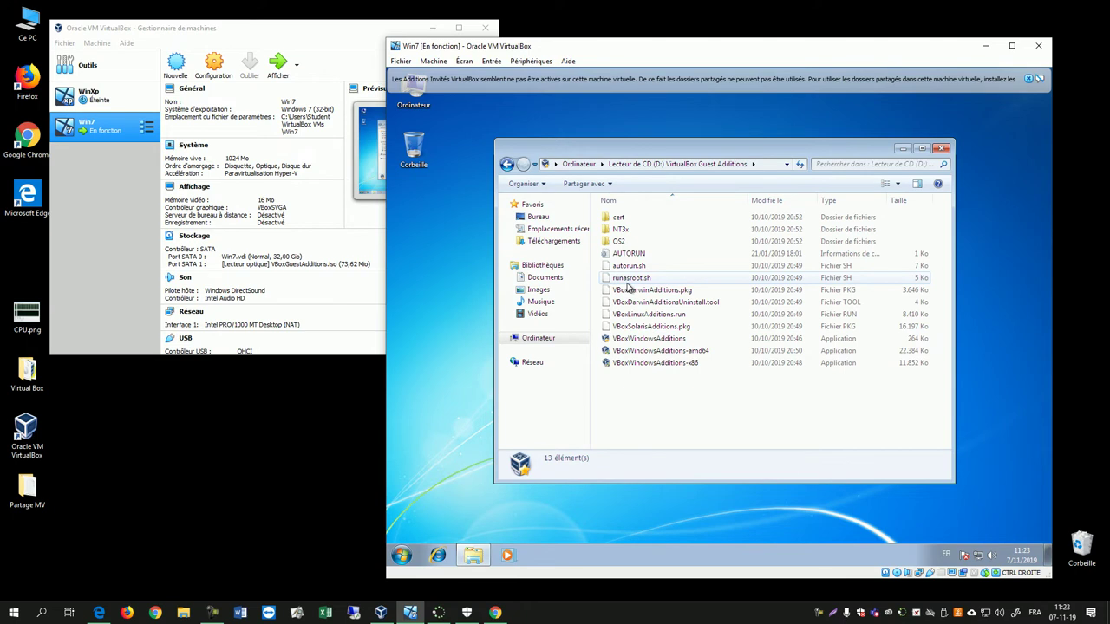
Step: Run VBoxWindowsAdditions, authorize its changes, and start installing Guest Additions with the default folder and components
click(655, 341)
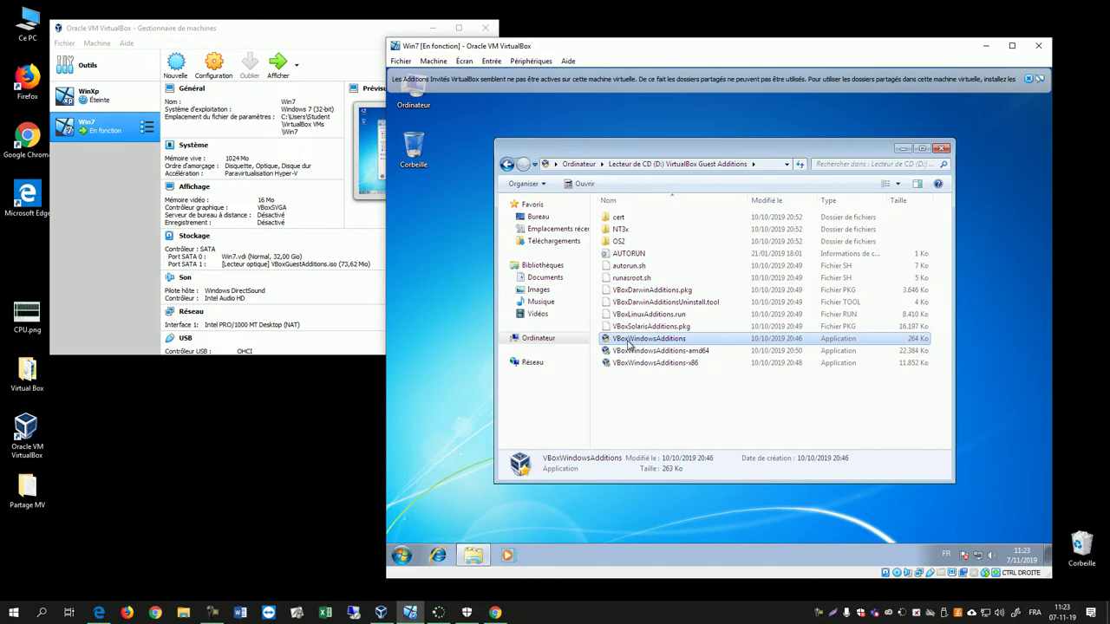
double_click(672, 342)
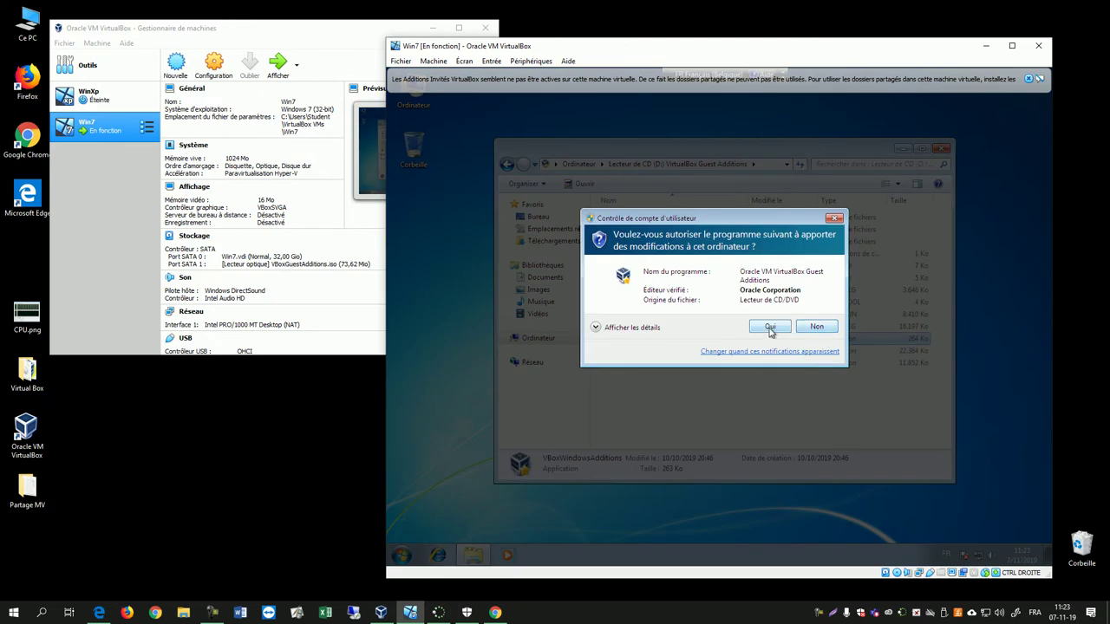
click(771, 328)
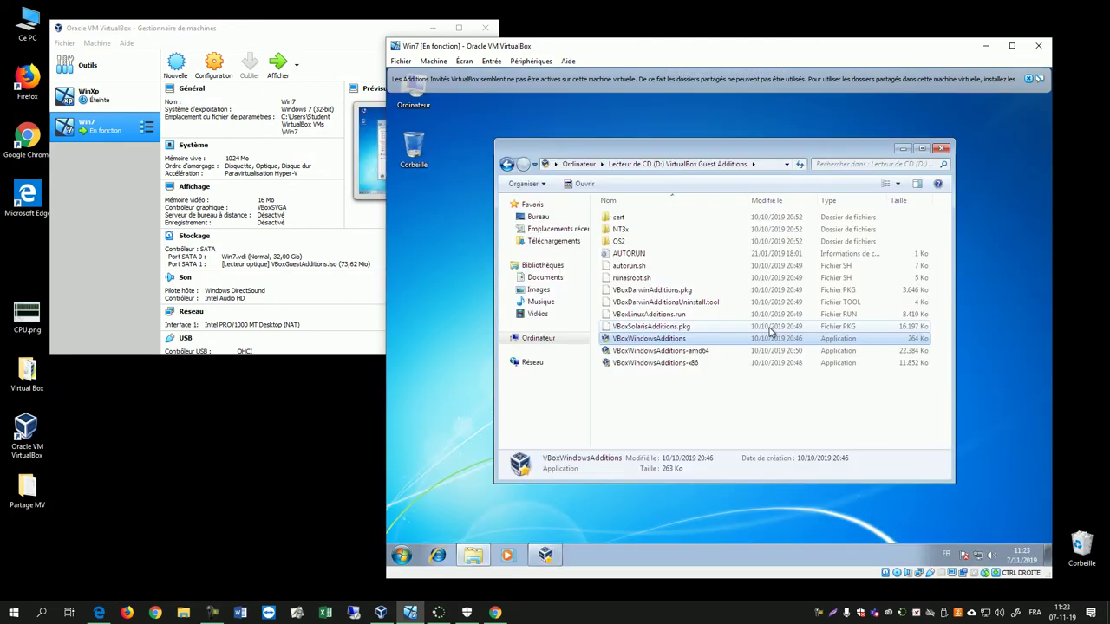
click(554, 557)
click(793, 405)
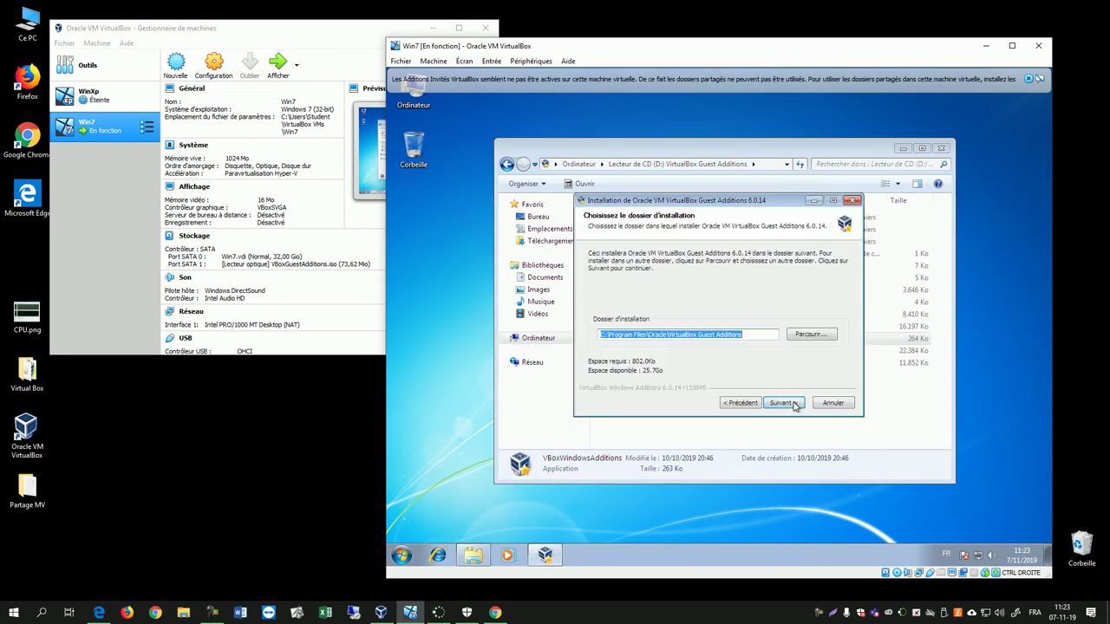
click(793, 404)
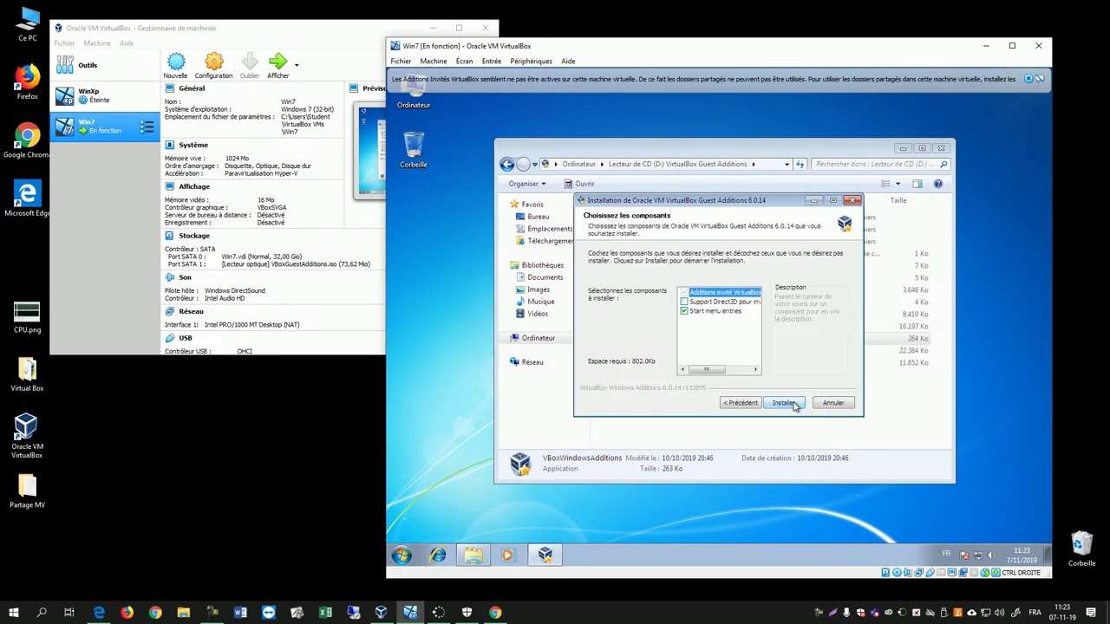
click(784, 403)
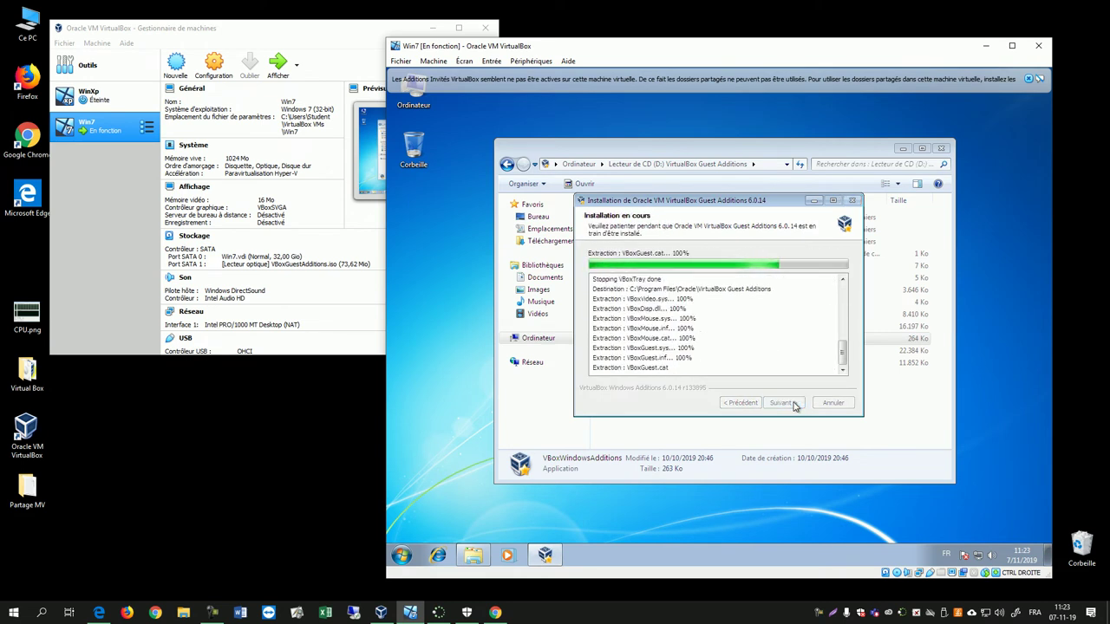
Step: Allow both Oracle Corporation device drivers to install and finish the Guest Additions setup with an immediate restart
click(265, 445)
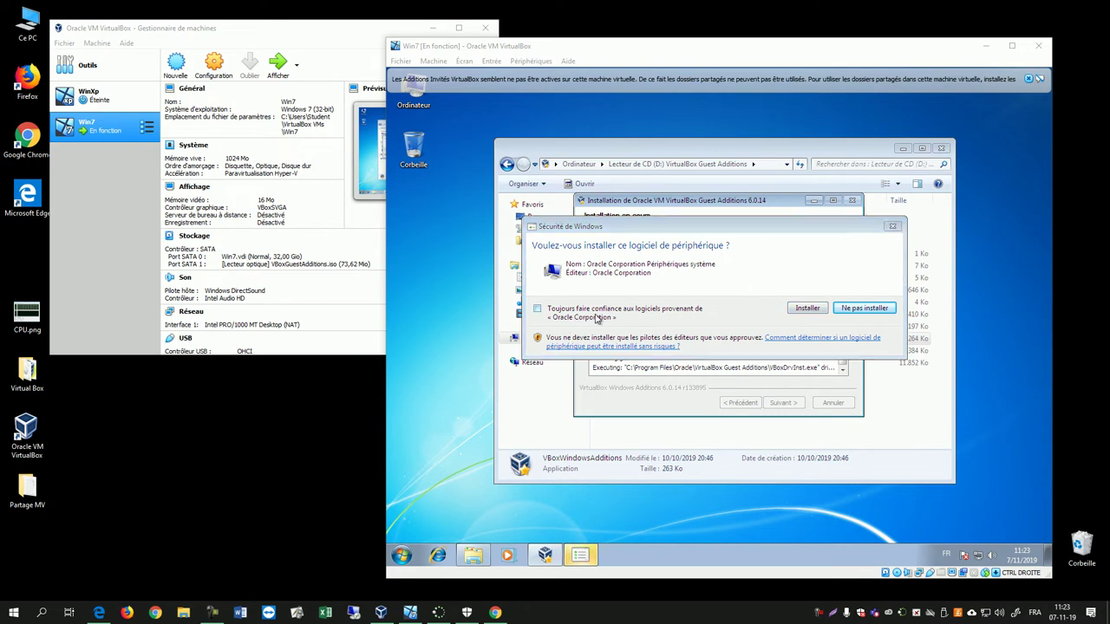
click(807, 308)
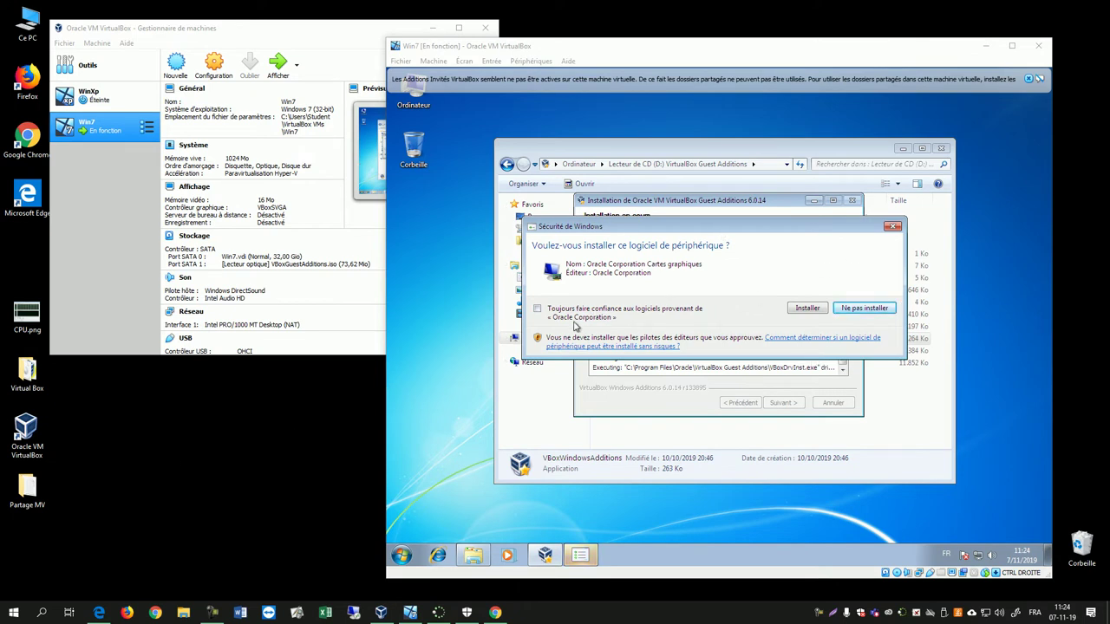
click(806, 309)
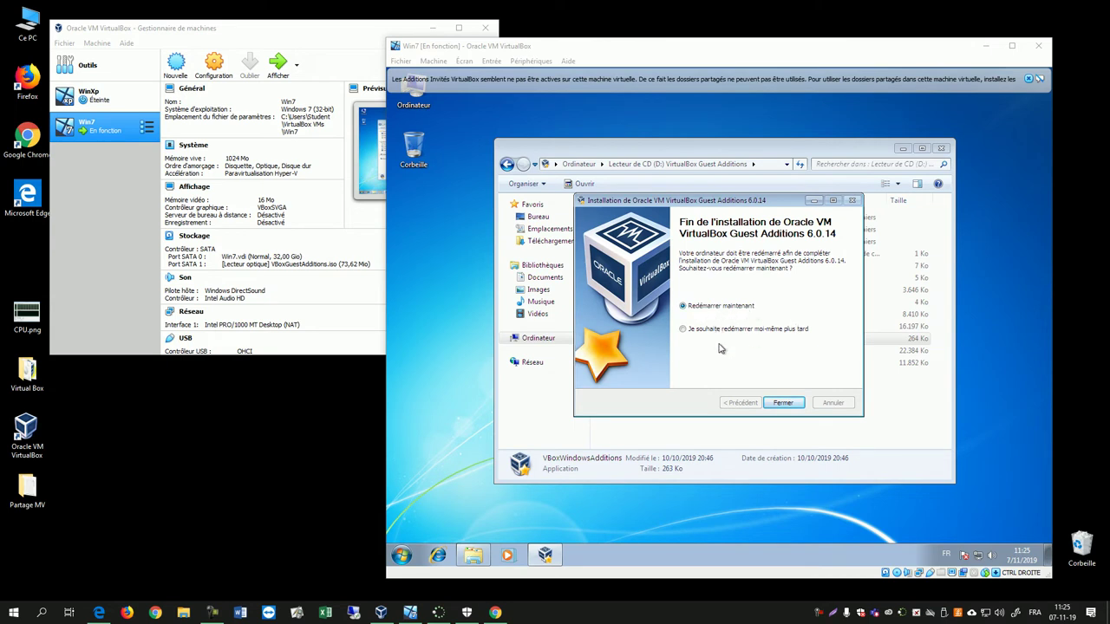
click(783, 408)
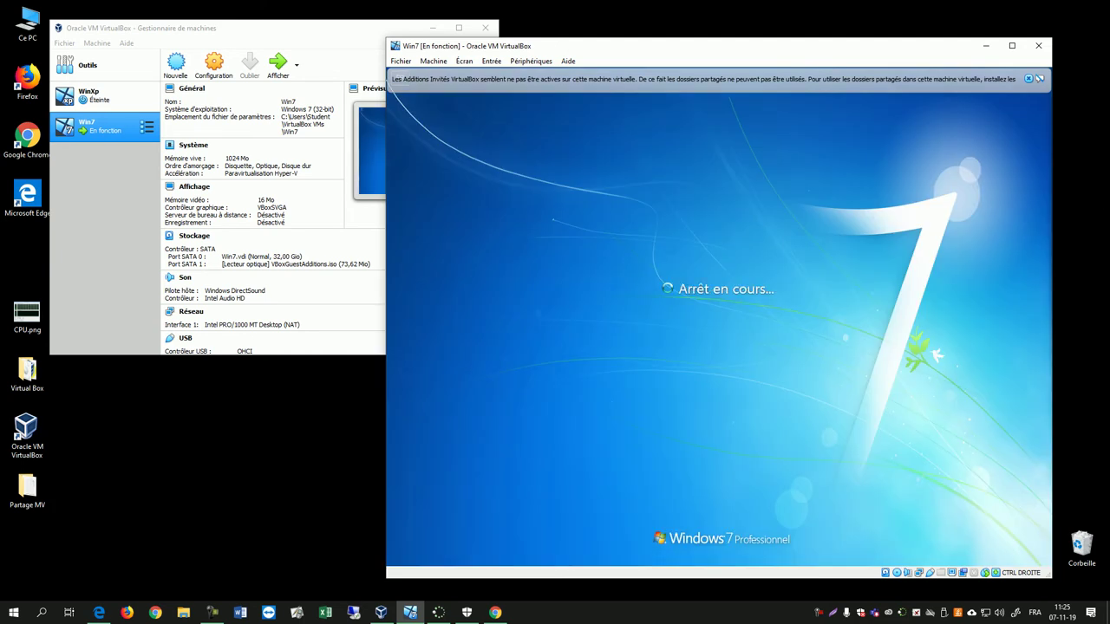
Step: Dismiss the notification messages in the Win7 virtual machine window, then enlarge the window and reposition it on the host desktop
drag(609, 54, 633, 37)
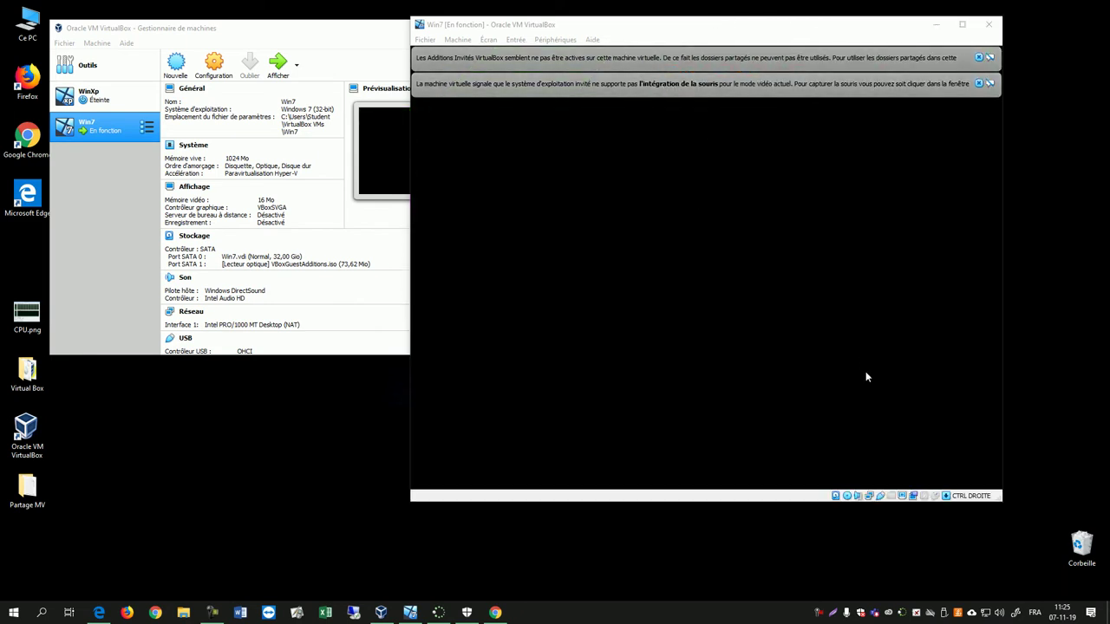
click(978, 83)
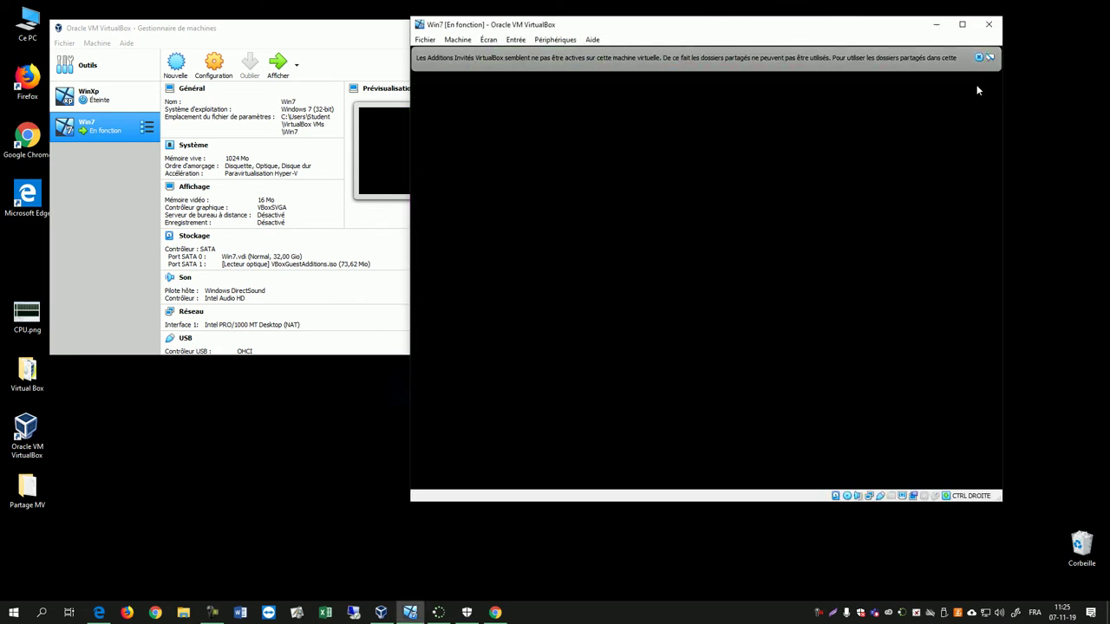
click(978, 57)
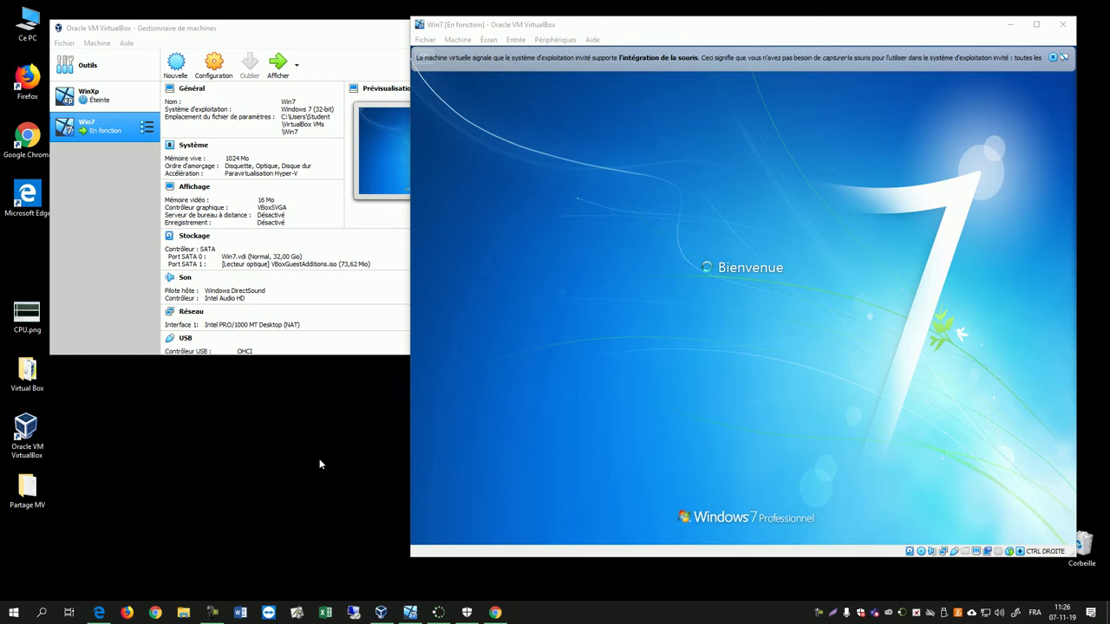
click(1053, 57)
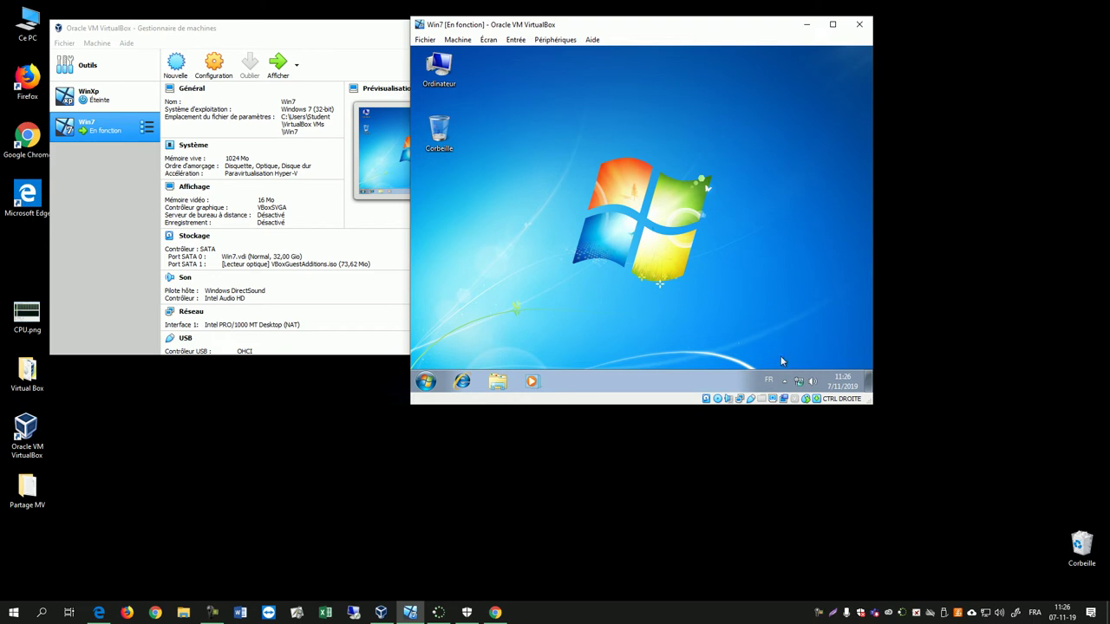
drag(868, 400, 926, 449)
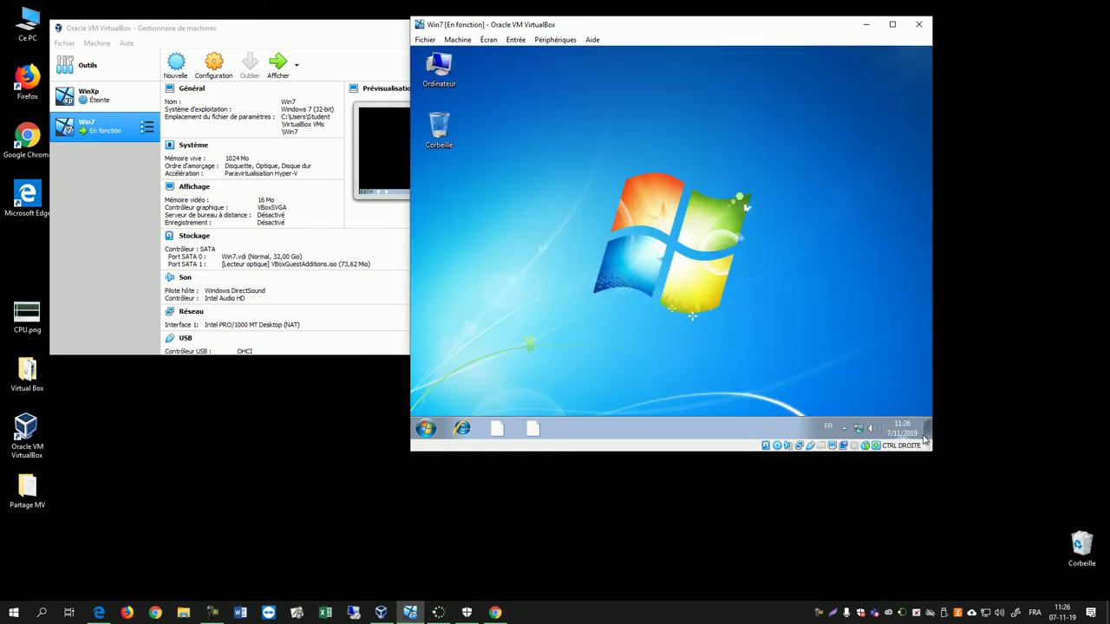
drag(610, 26, 649, 93)
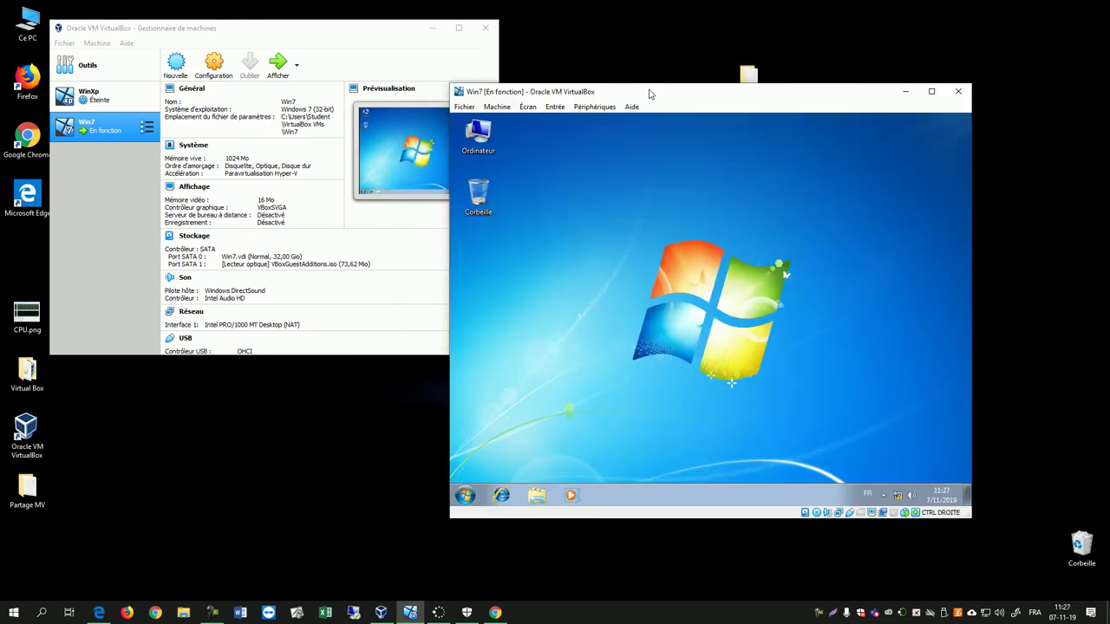
Step: Start adding a shared folder in the running Win7 machine's settings, choosing Partage MV on the Bureau as its path
click(589, 106)
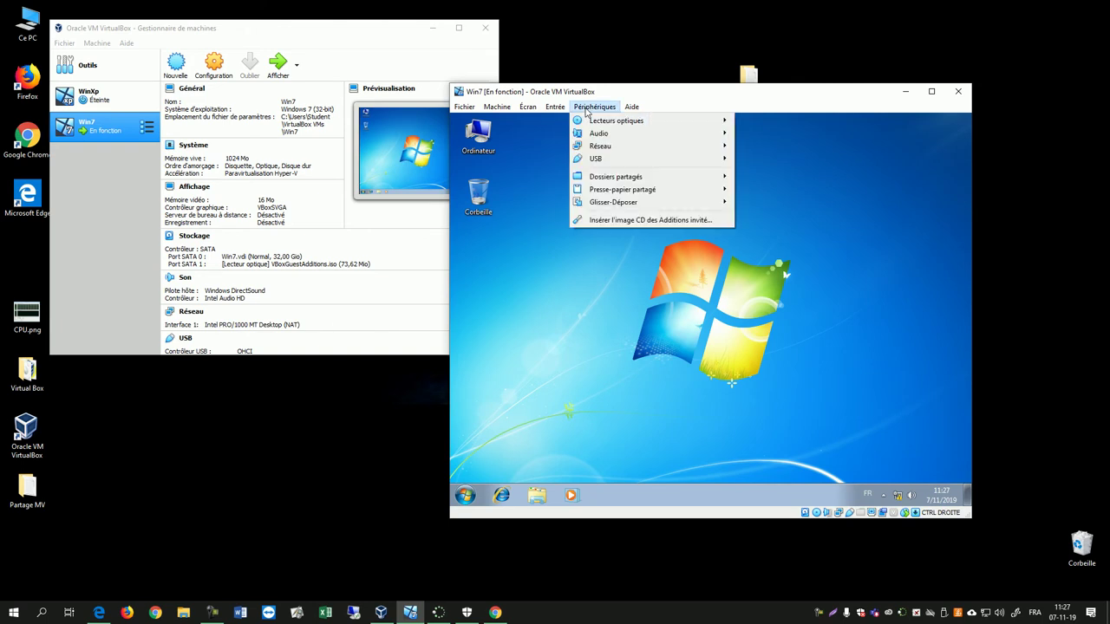
mouse_move(612, 178)
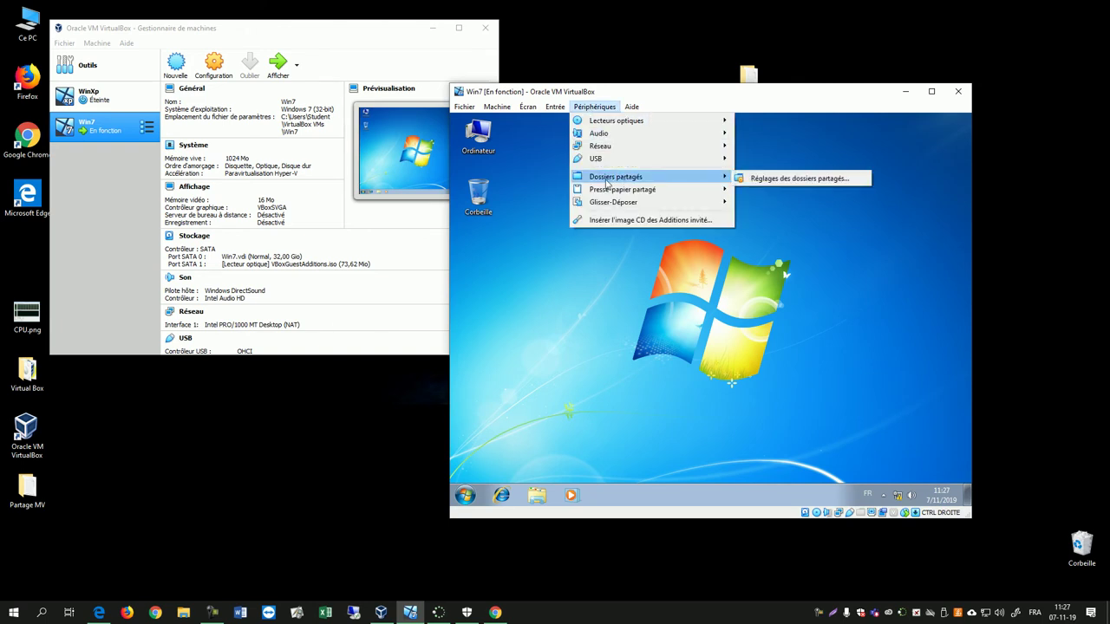
click(758, 182)
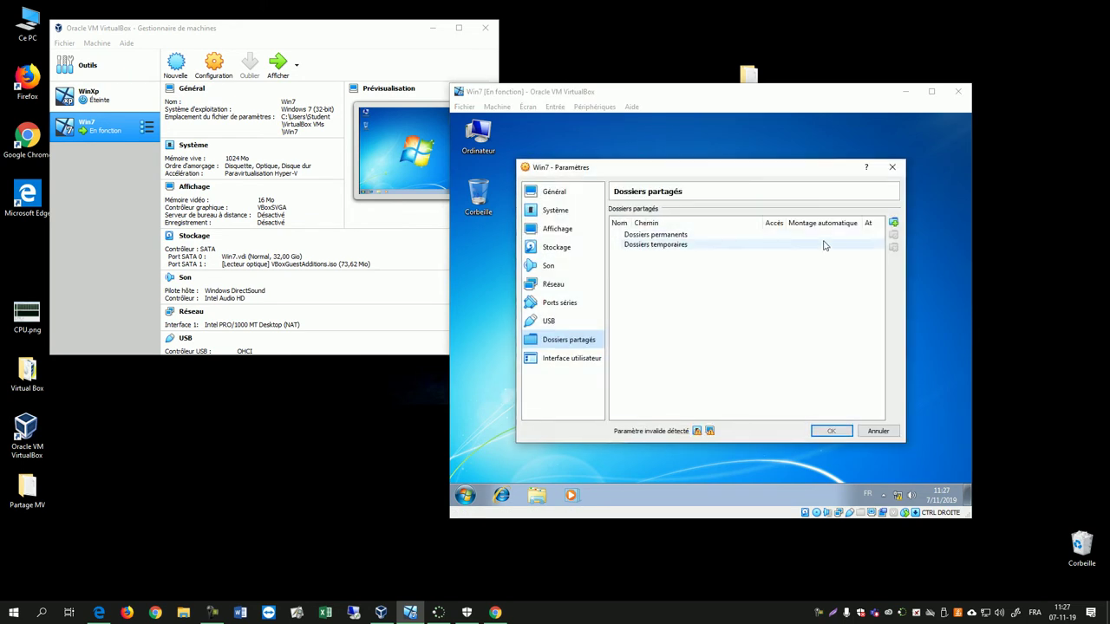
click(893, 223)
click(761, 257)
click(792, 255)
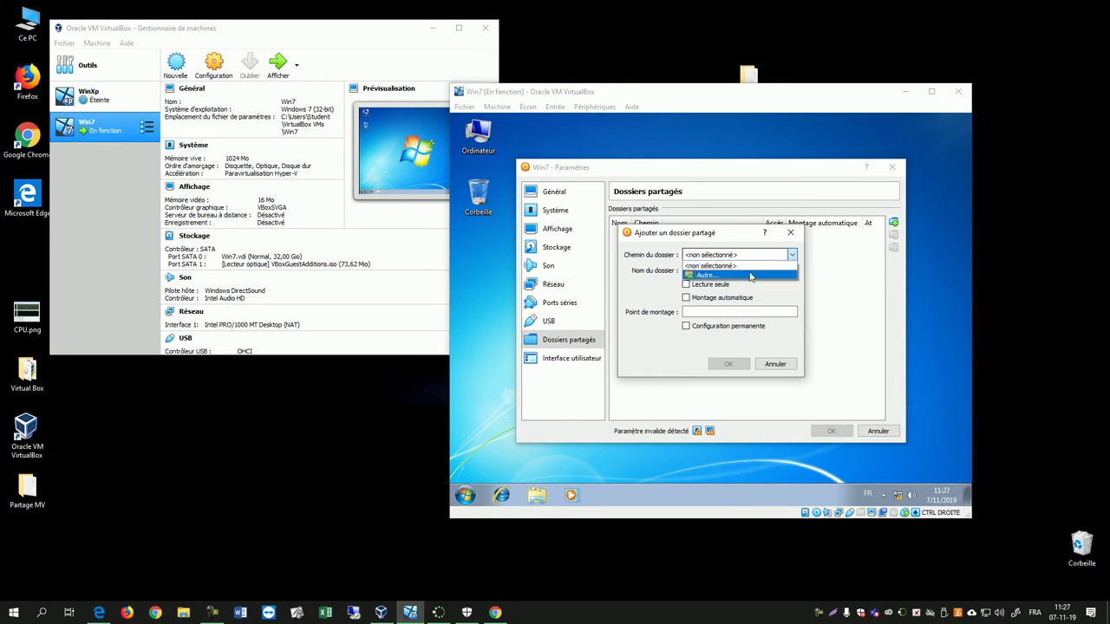
click(743, 276)
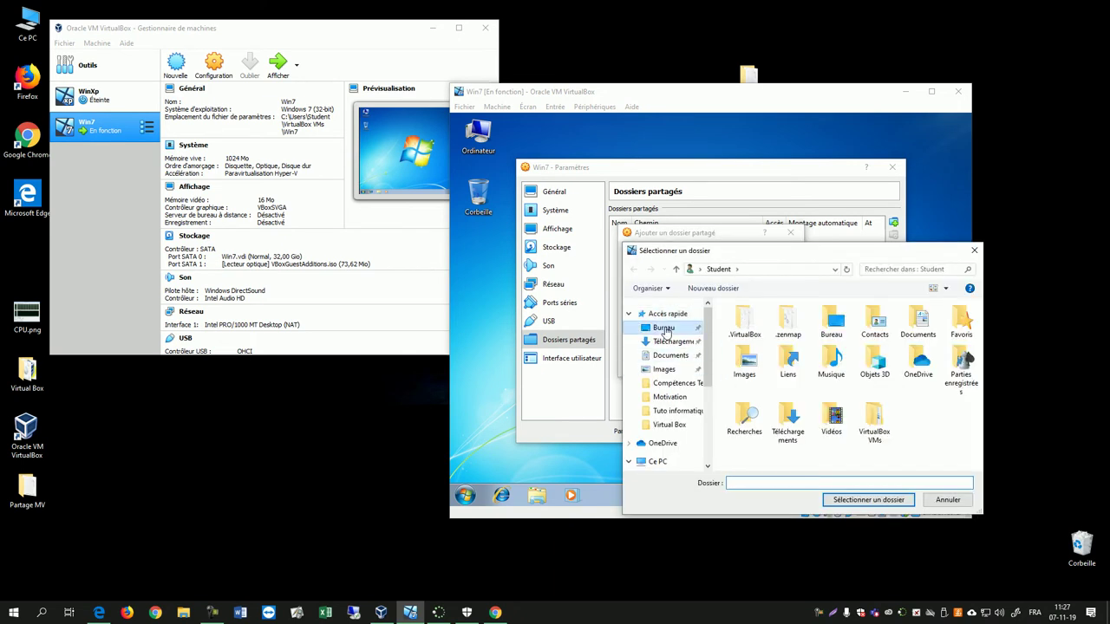
click(664, 329)
click(761, 322)
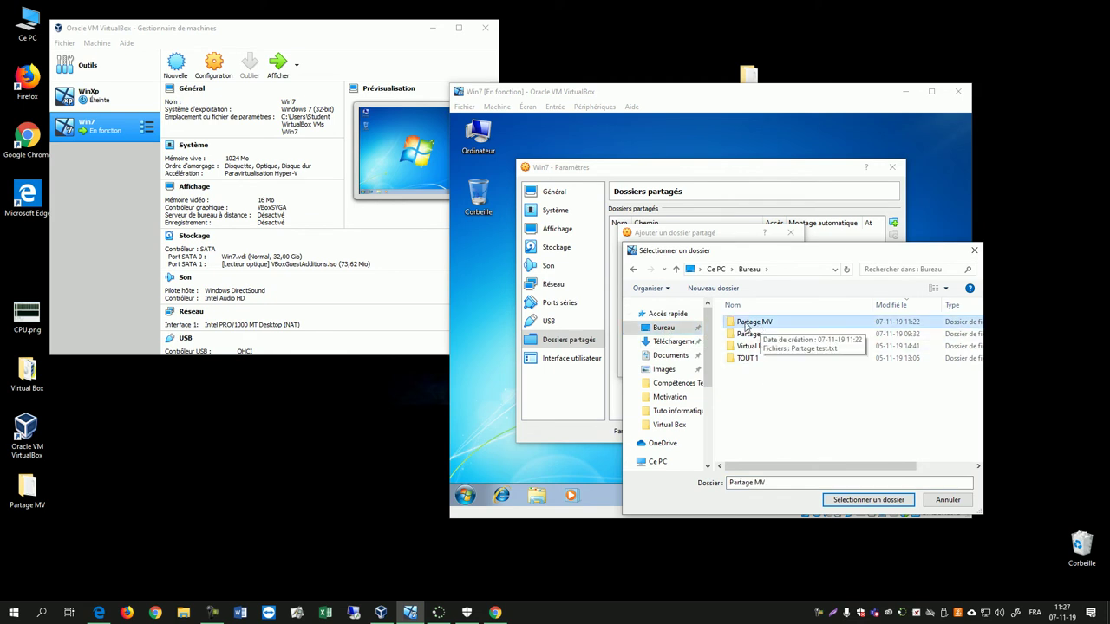
double_click(746, 324)
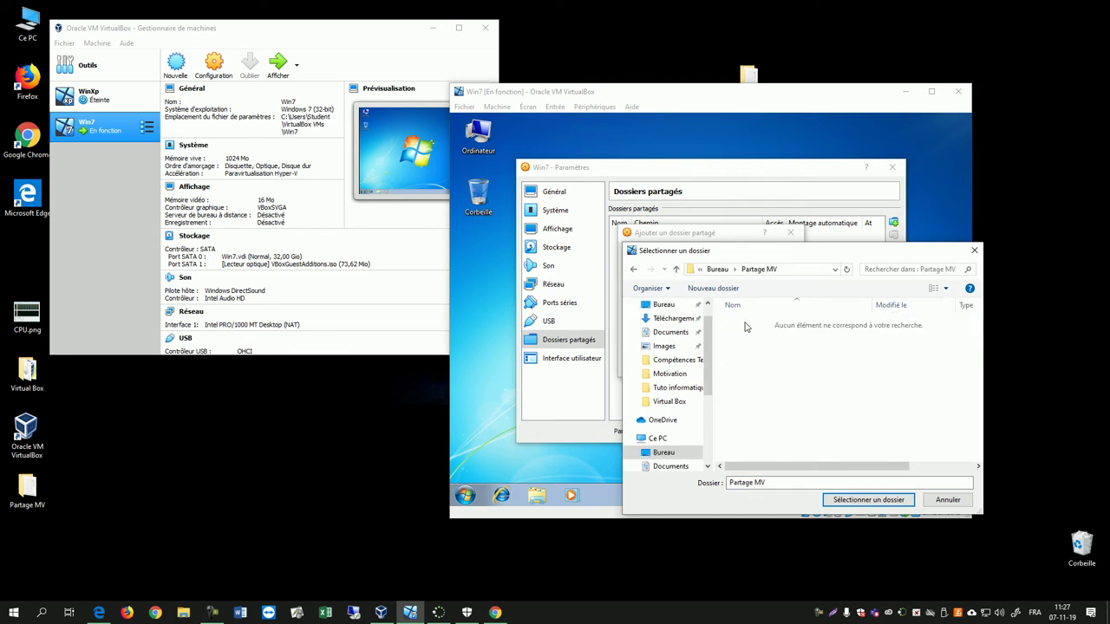
click(869, 504)
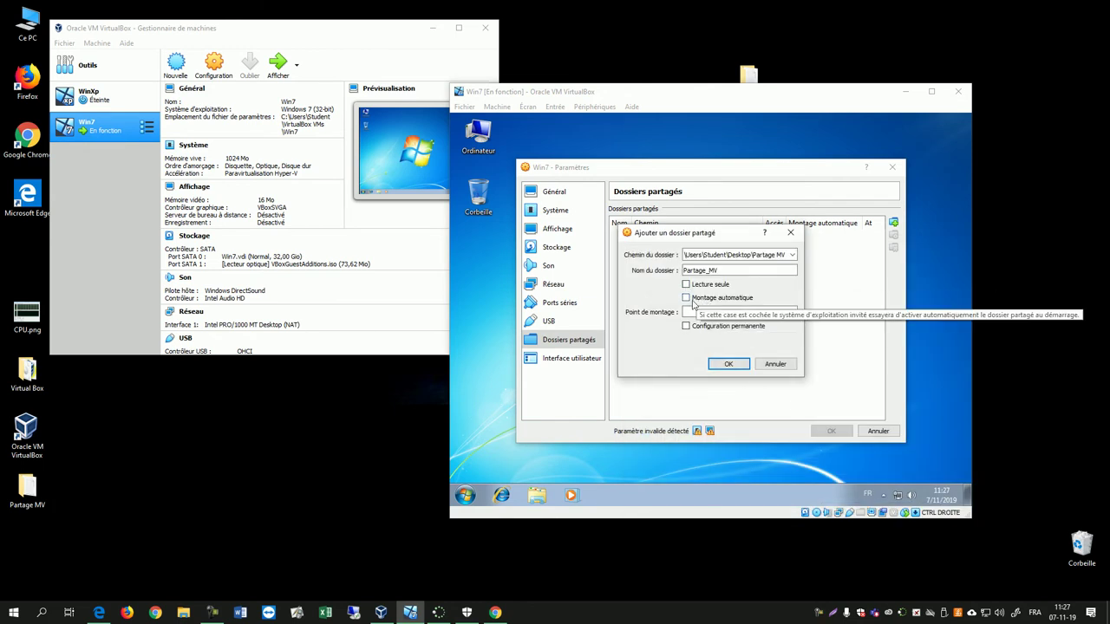
Step: Try to add the Partage_MV share with automatic mounting and permanent configuration, then discard the Win7 settings
click(685, 327)
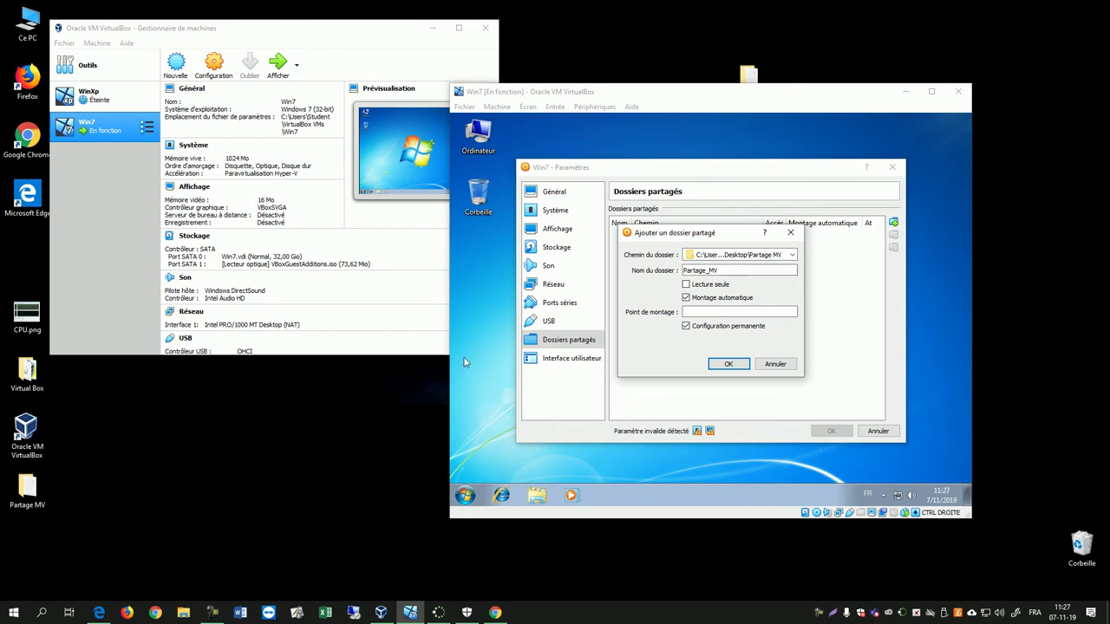
click(728, 365)
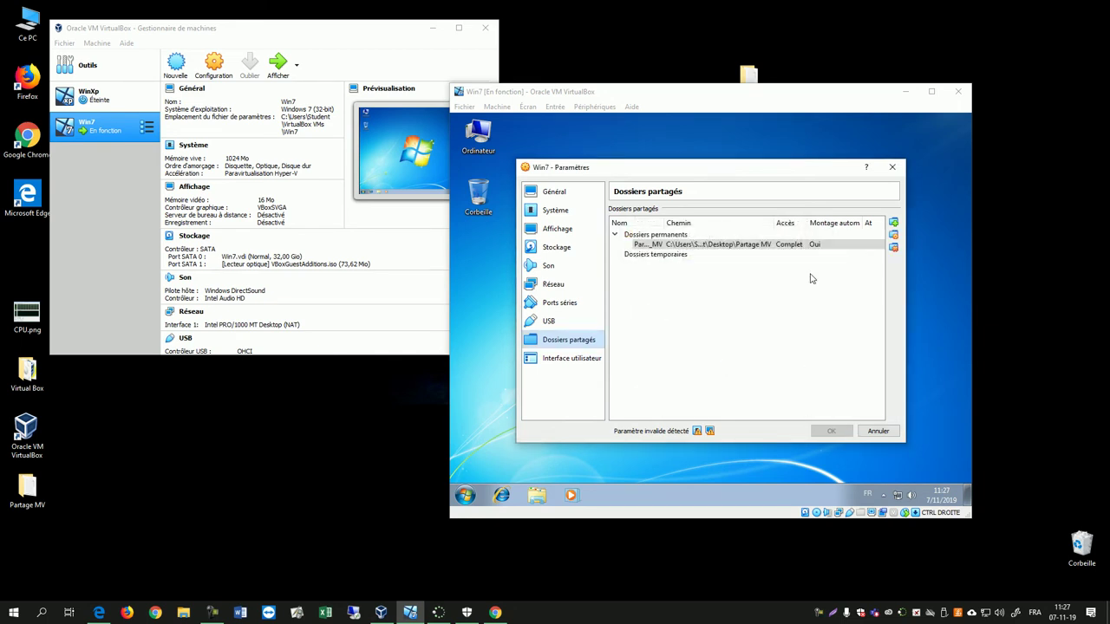
click(713, 245)
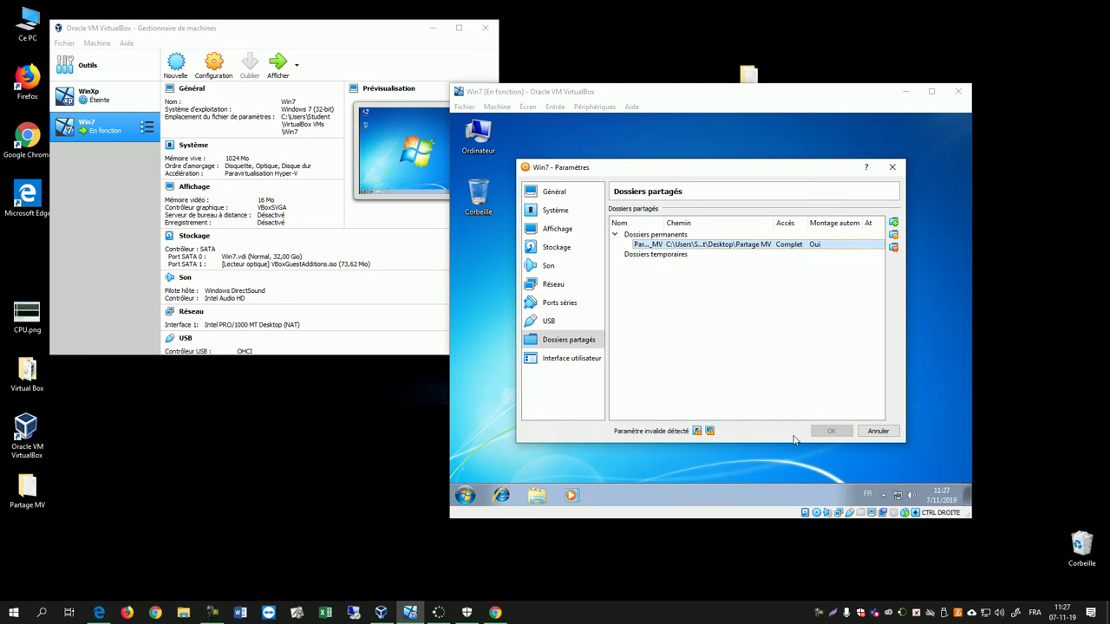
drag(727, 171, 720, 148)
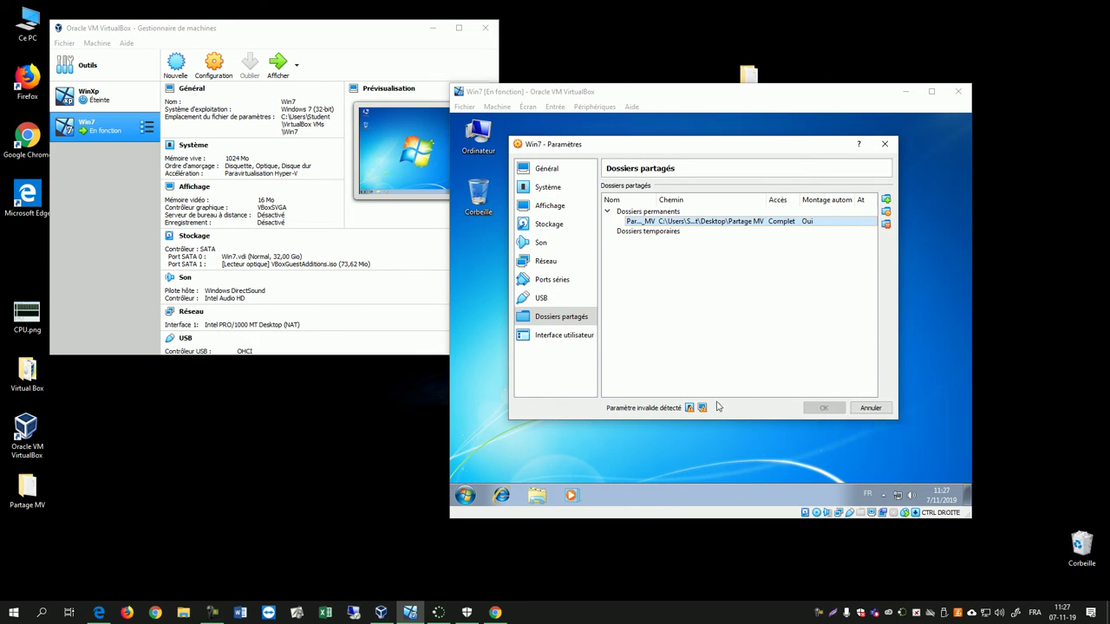
mouse_move(691, 413)
click(865, 410)
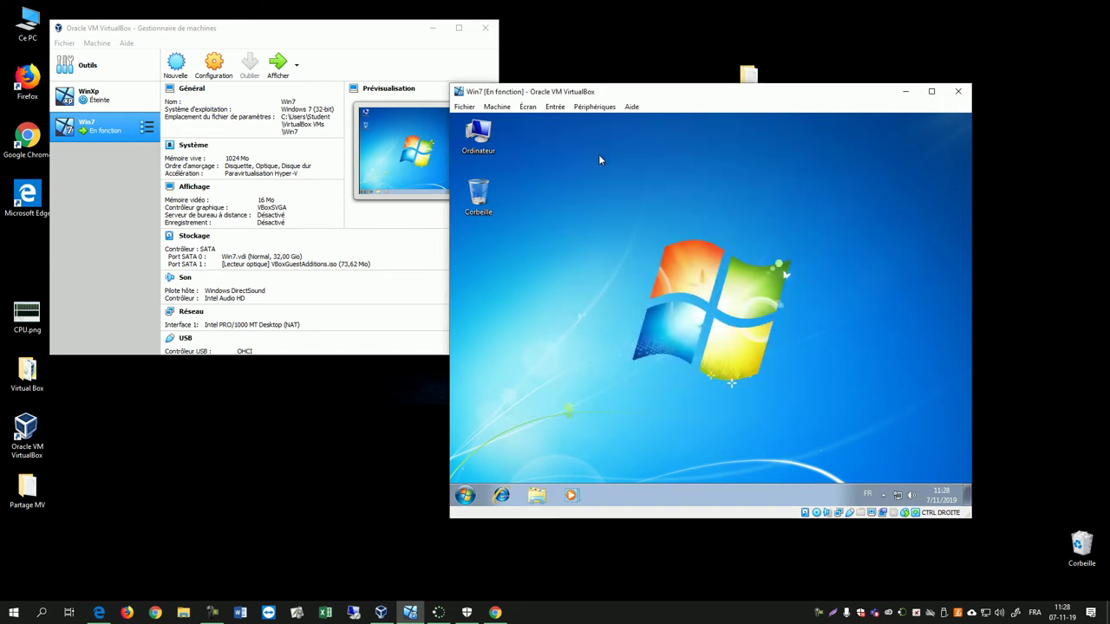
Step: Check the installed VirtualBox version in the program's About information and close it
click(631, 107)
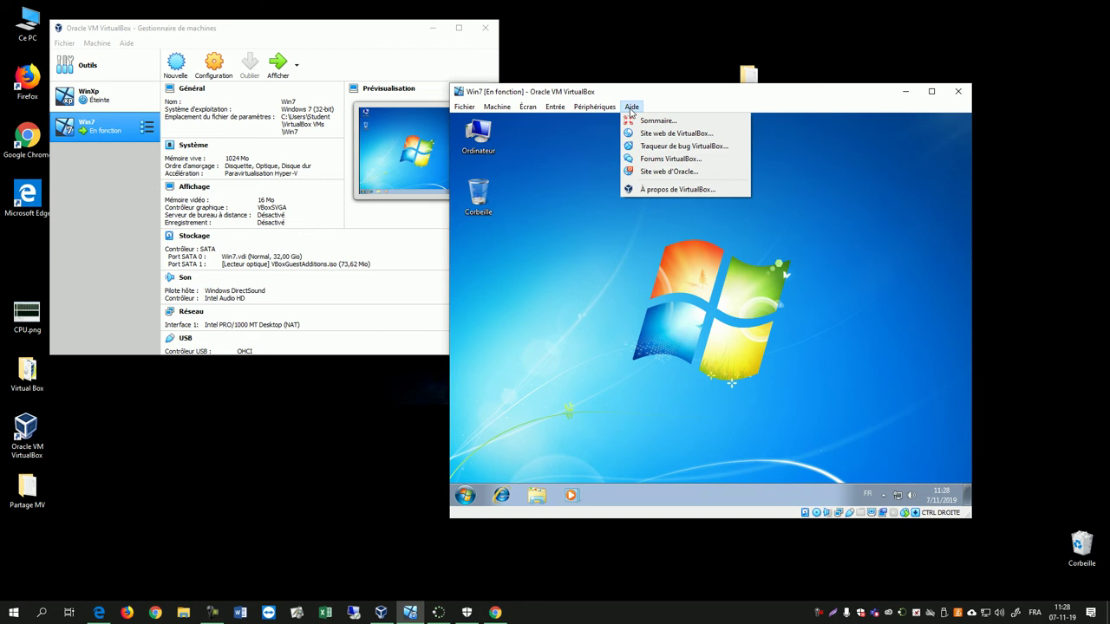
click(684, 191)
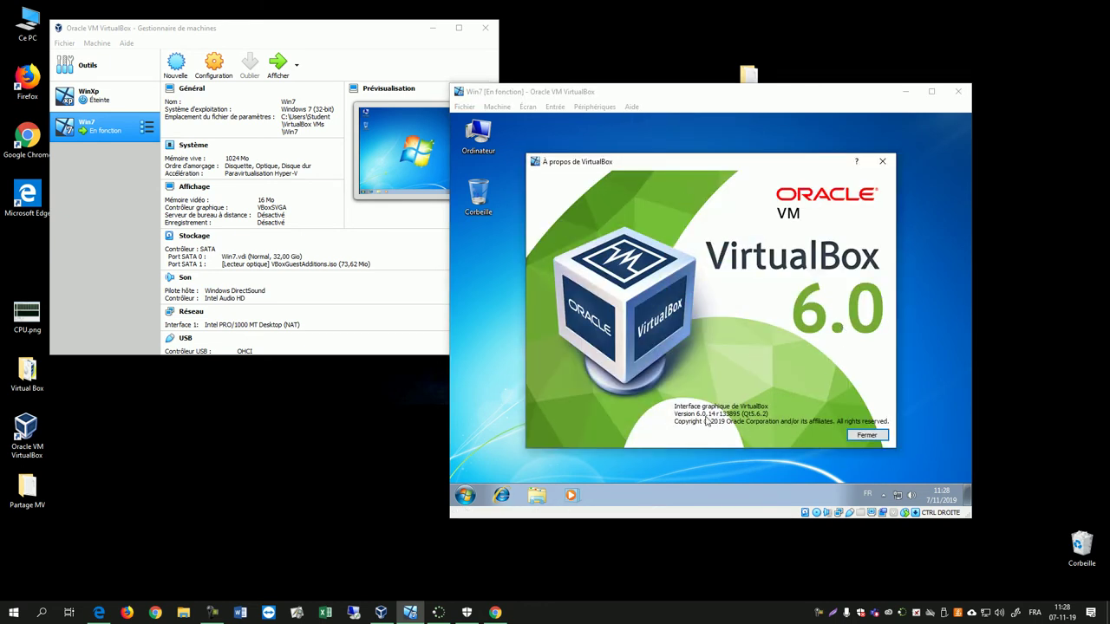
click(866, 435)
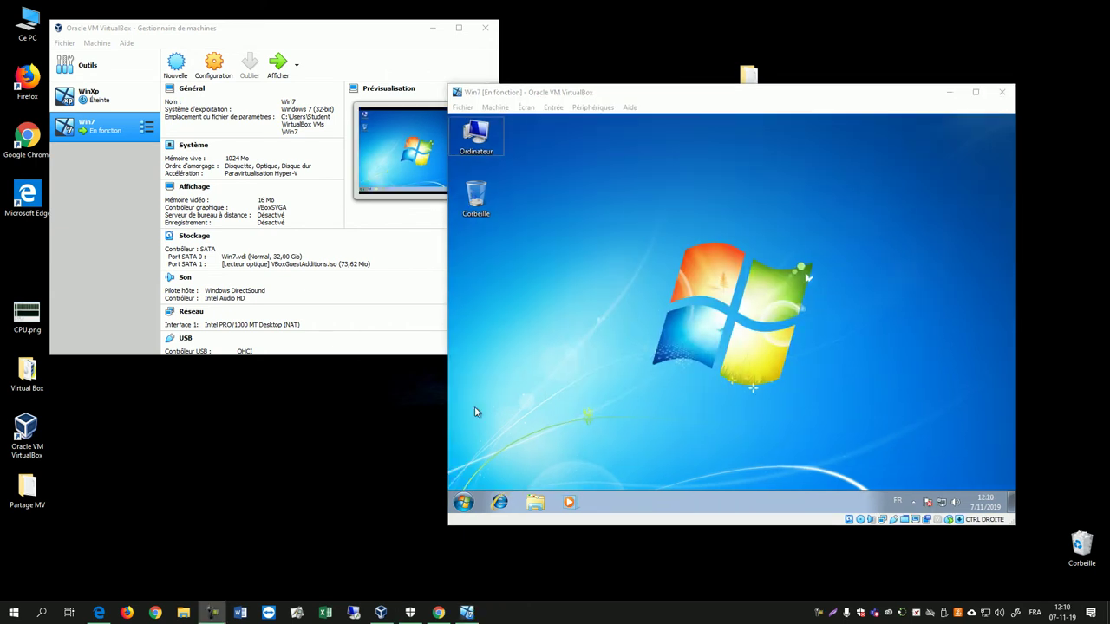
Step: Shut down the Win7 virtual machine and enable PAE/NX in its processor settings
click(465, 502)
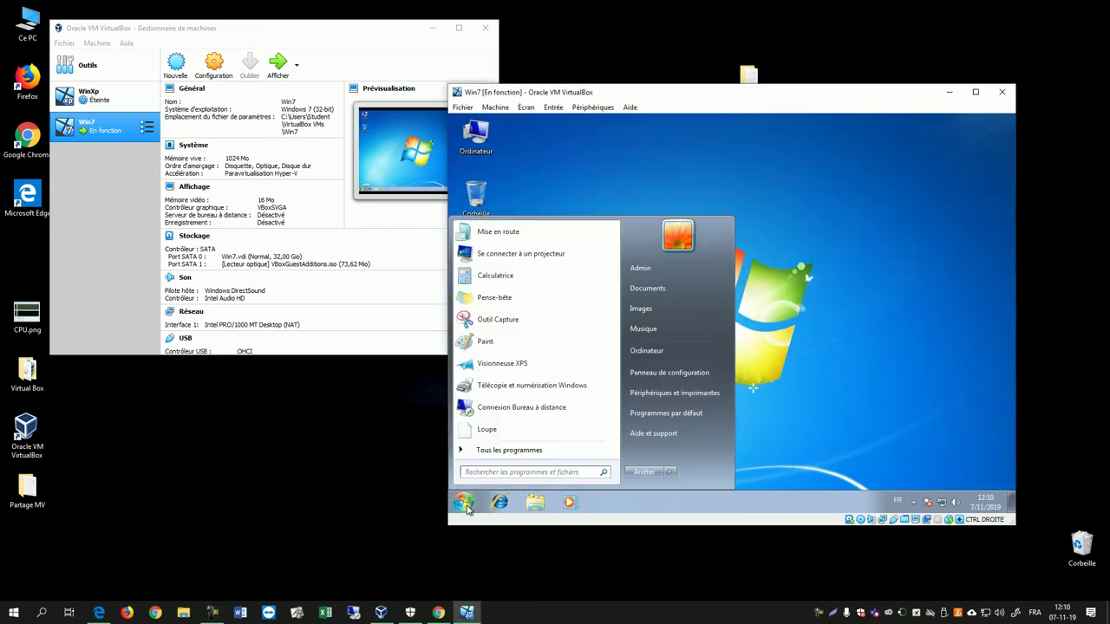
click(634, 454)
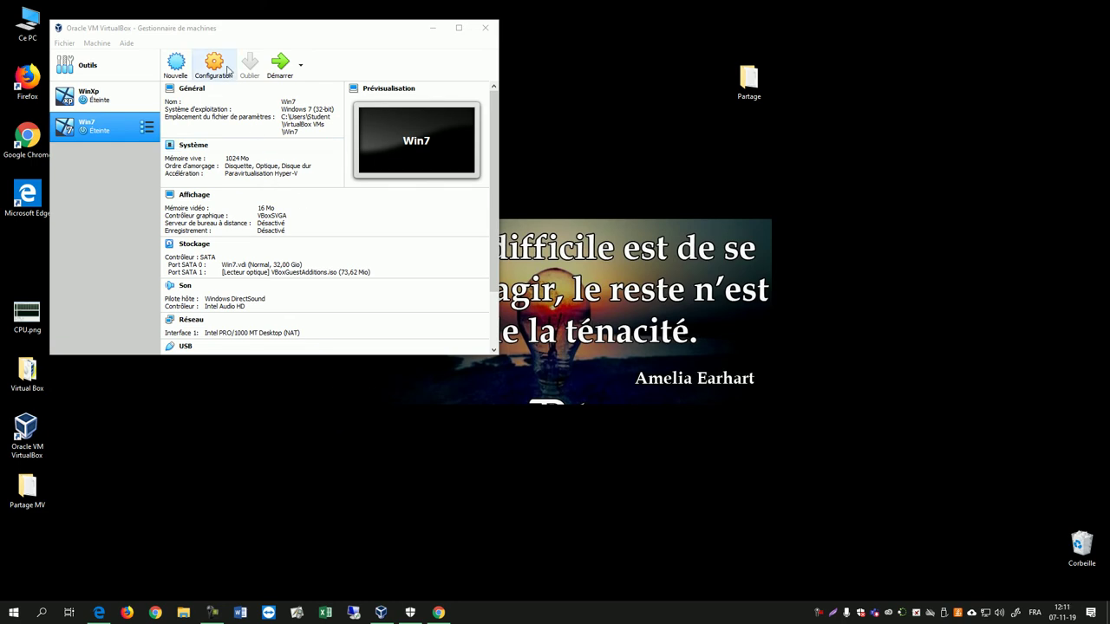
click(224, 69)
click(227, 71)
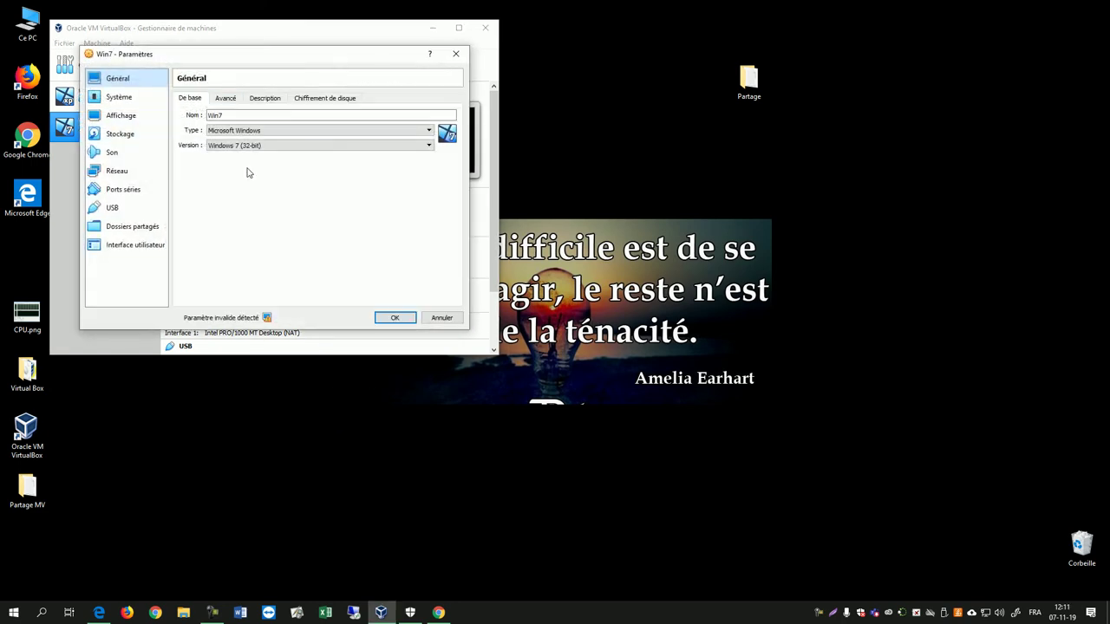
click(118, 97)
click(238, 98)
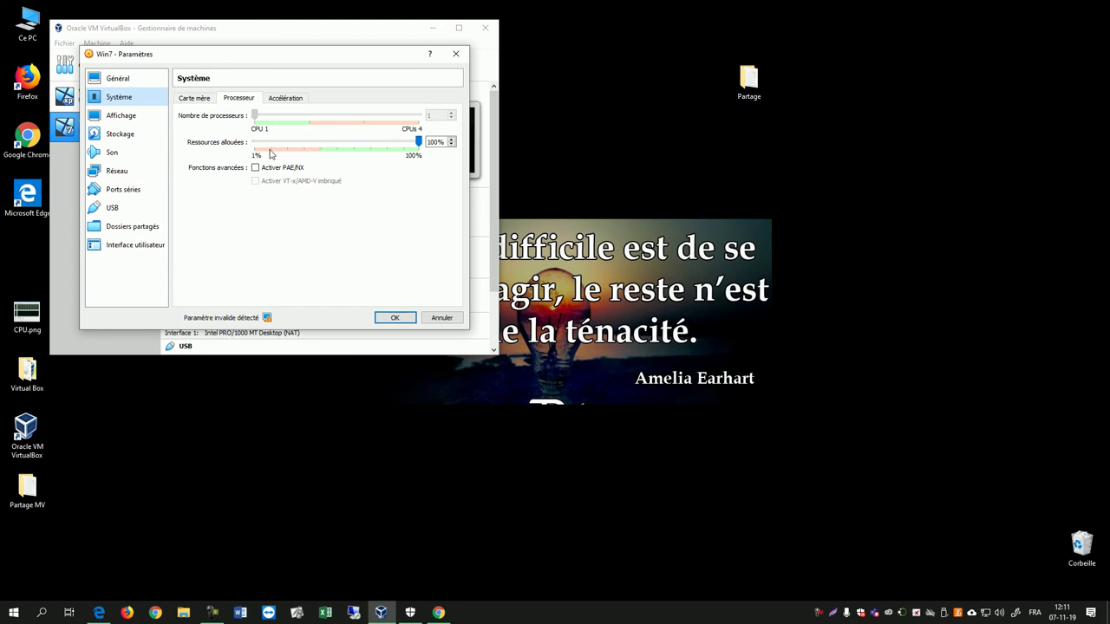
click(256, 169)
Step: Enable Réseau as a boot device in the Win7 motherboard settings and save the configuration
click(286, 102)
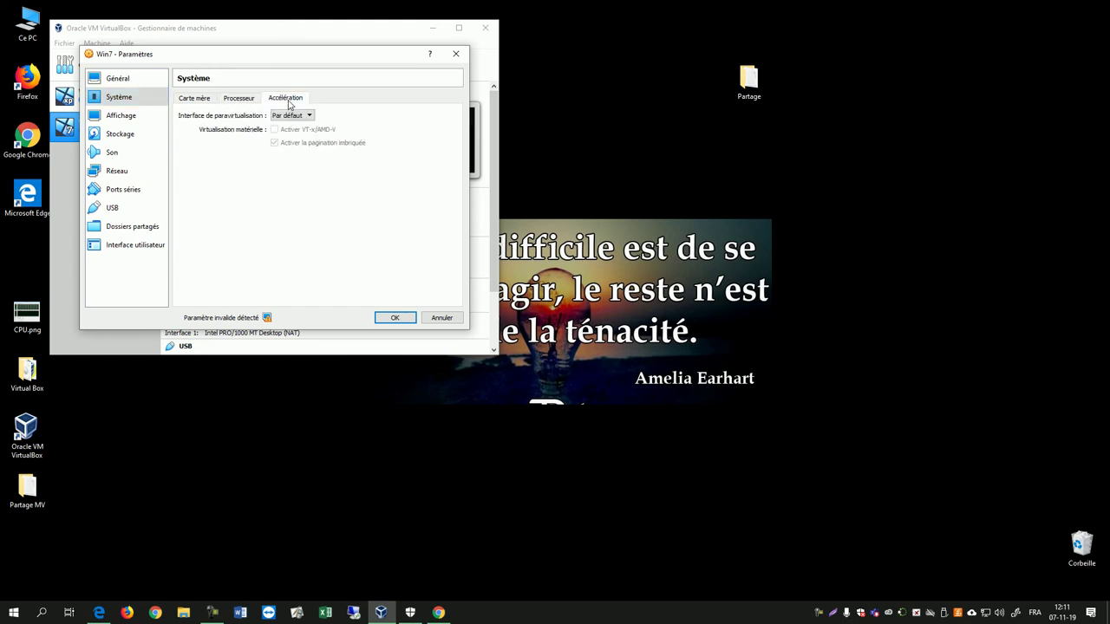
click(196, 100)
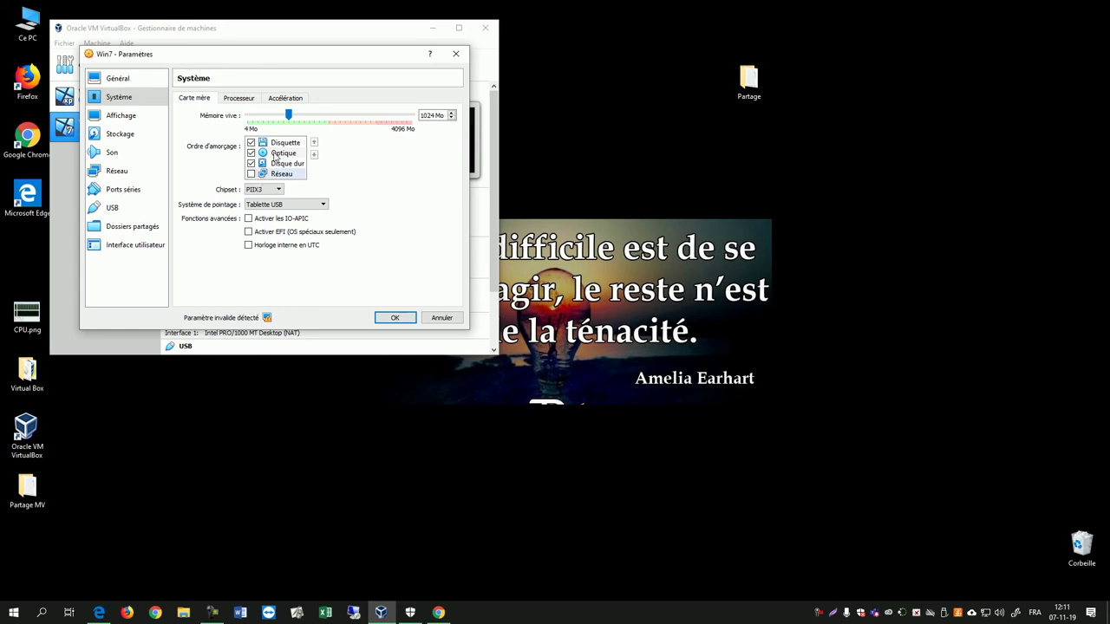
click(251, 174)
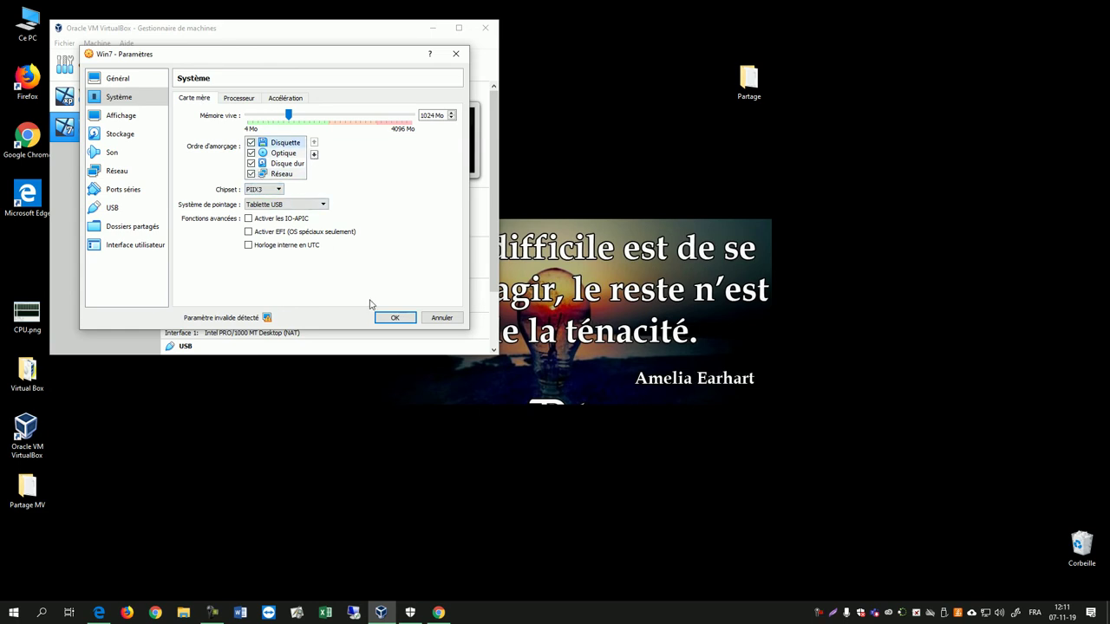
click(394, 317)
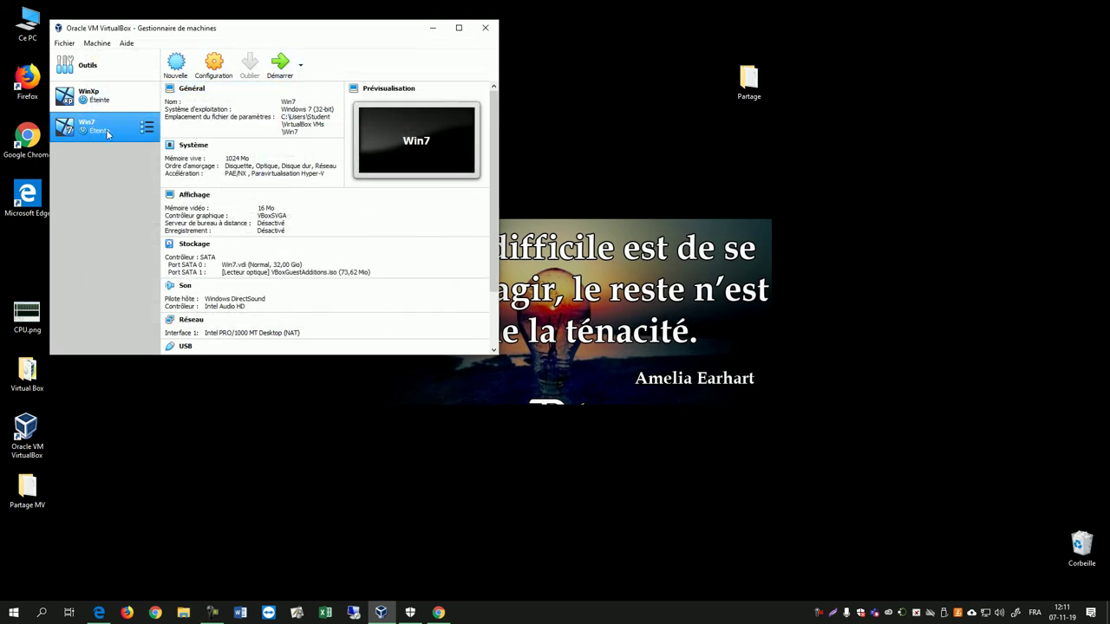
Step: Start the Win7 virtual machine and dismiss the mouse integration message while it boots
click(280, 62)
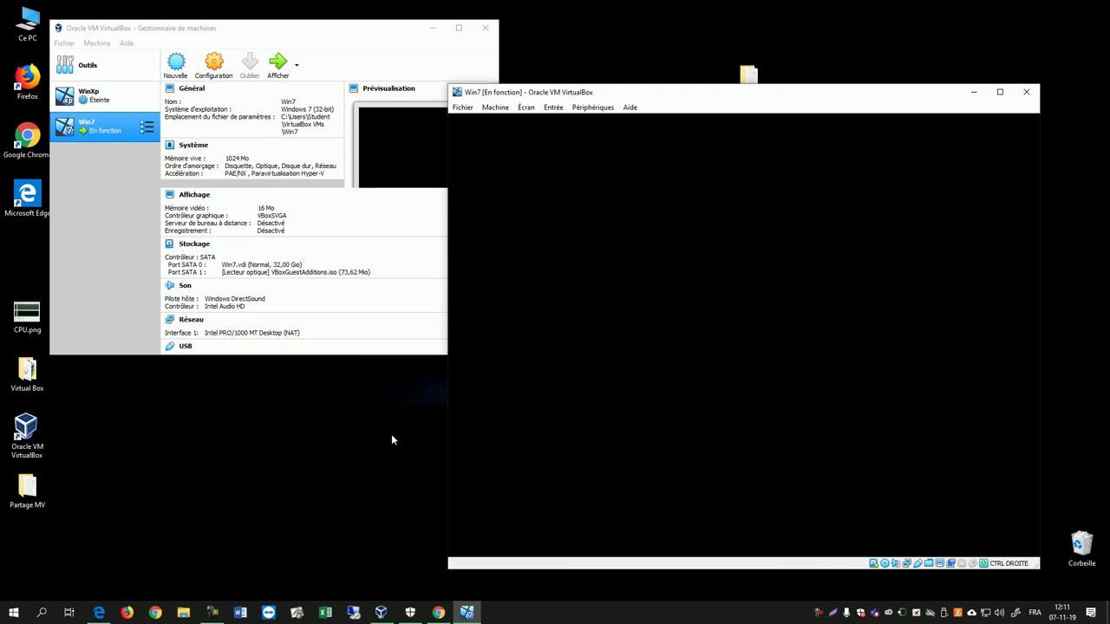
click(352, 467)
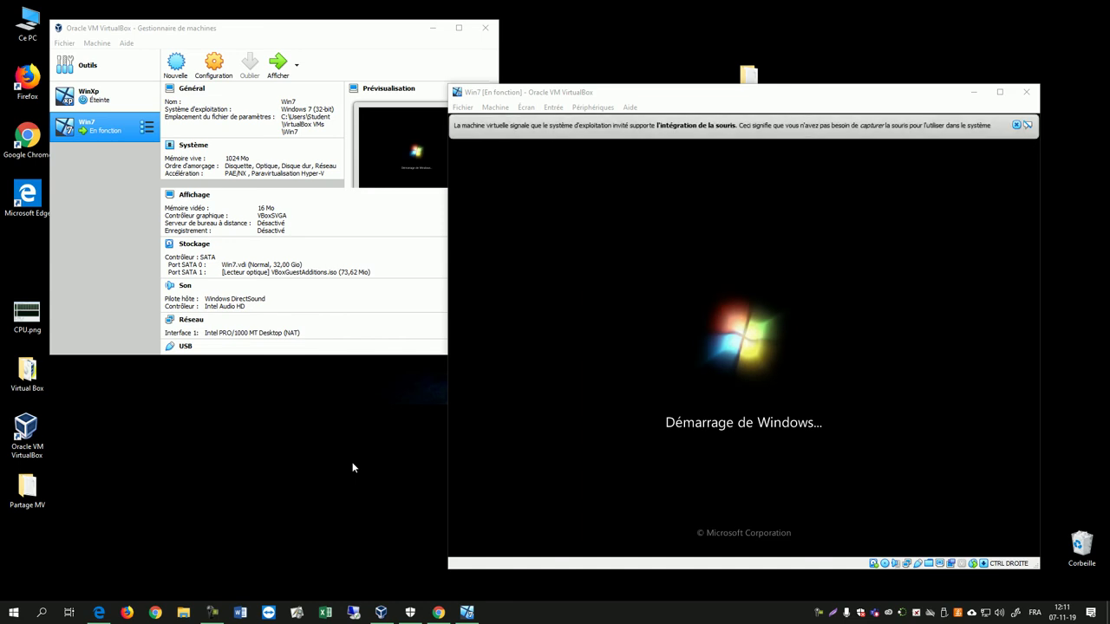
click(993, 124)
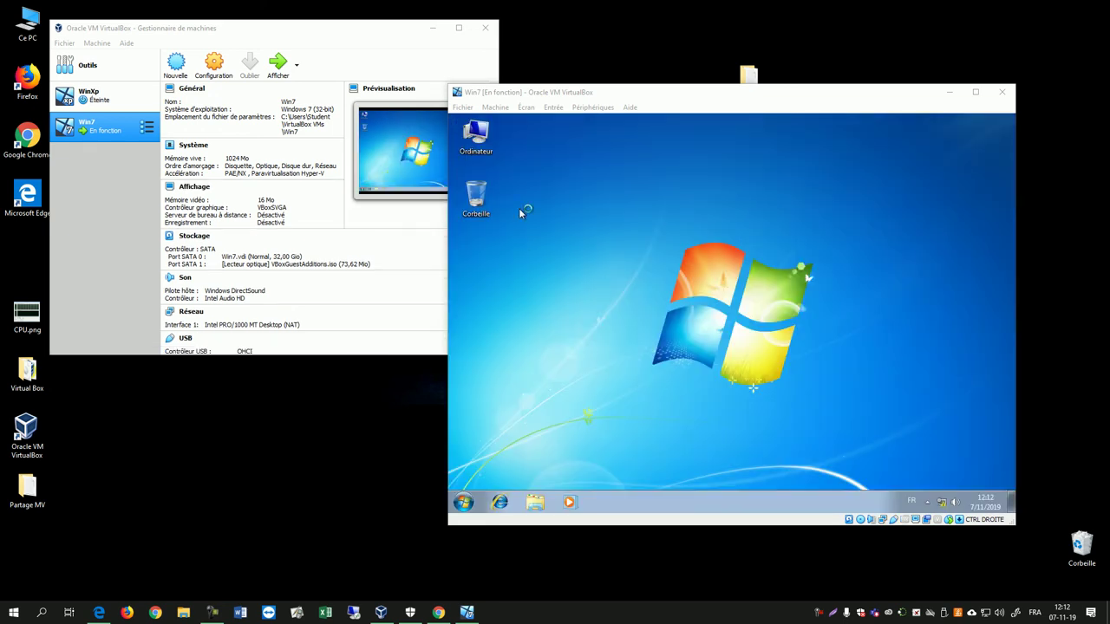
Step: Add a shared folder in the restarted Win7 machine's settings, selecting Partage MV from the host's Bureau as its path
click(592, 107)
mouse_move(616, 180)
click(760, 181)
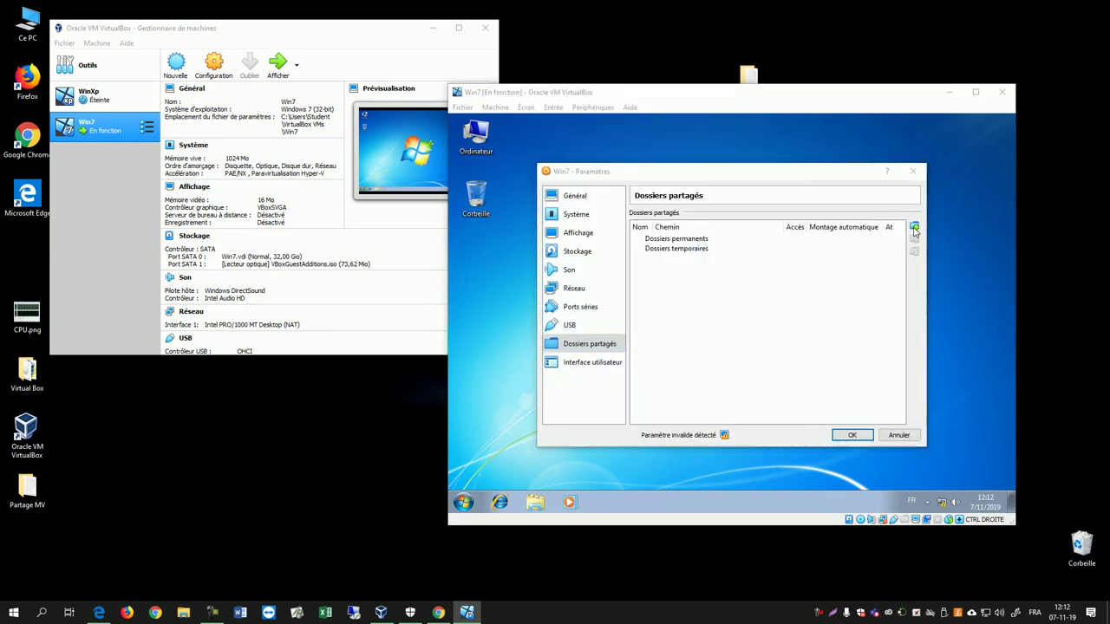
click(915, 228)
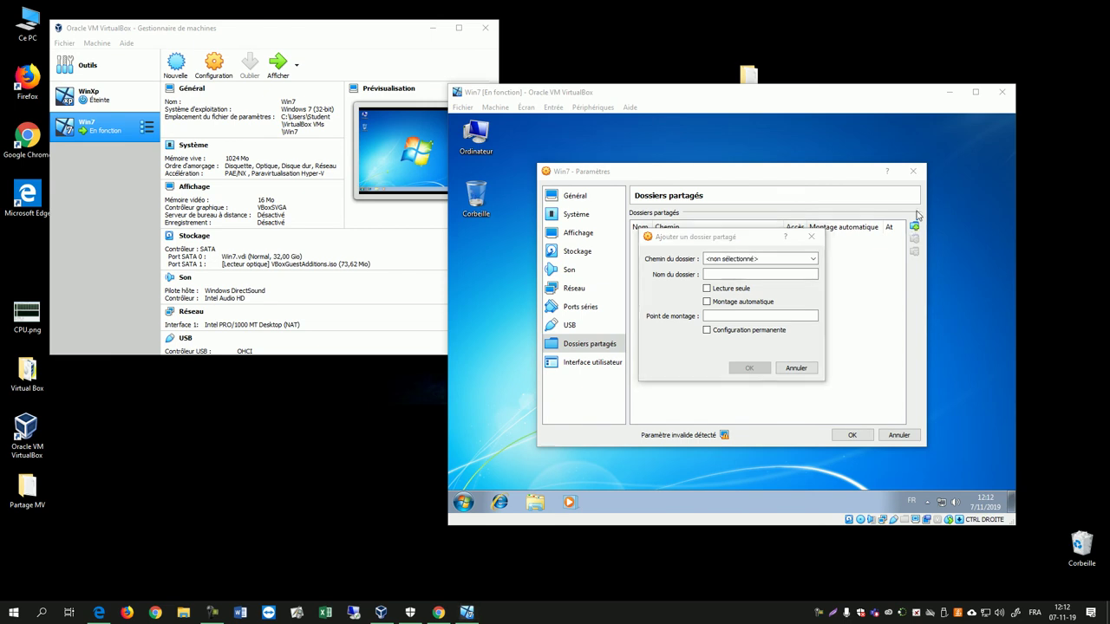
click(813, 258)
click(752, 278)
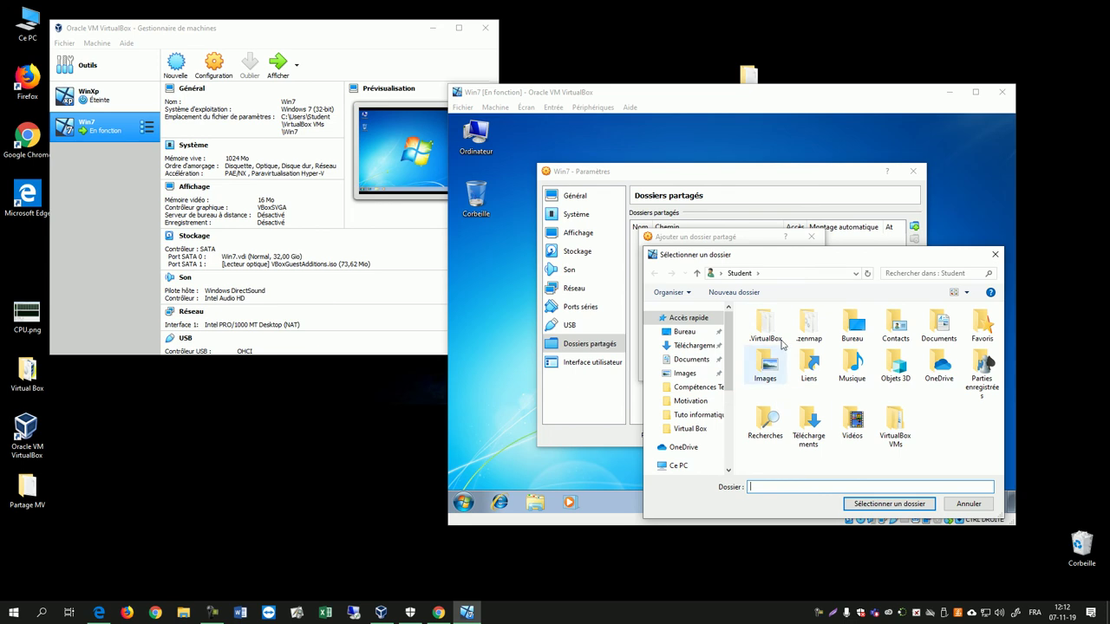
click(681, 332)
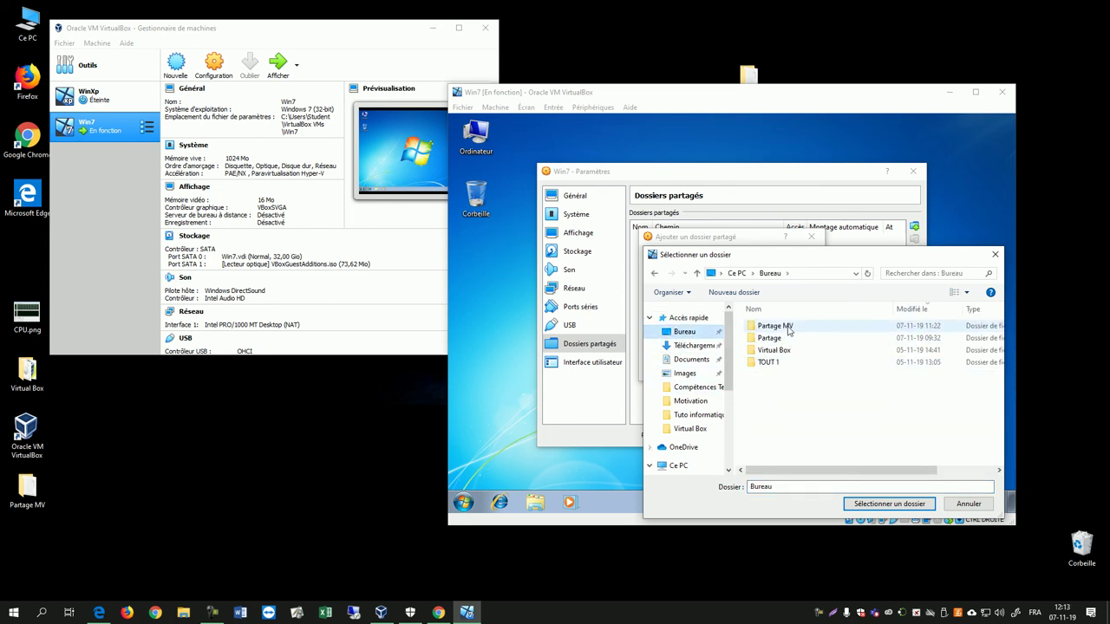
click(784, 330)
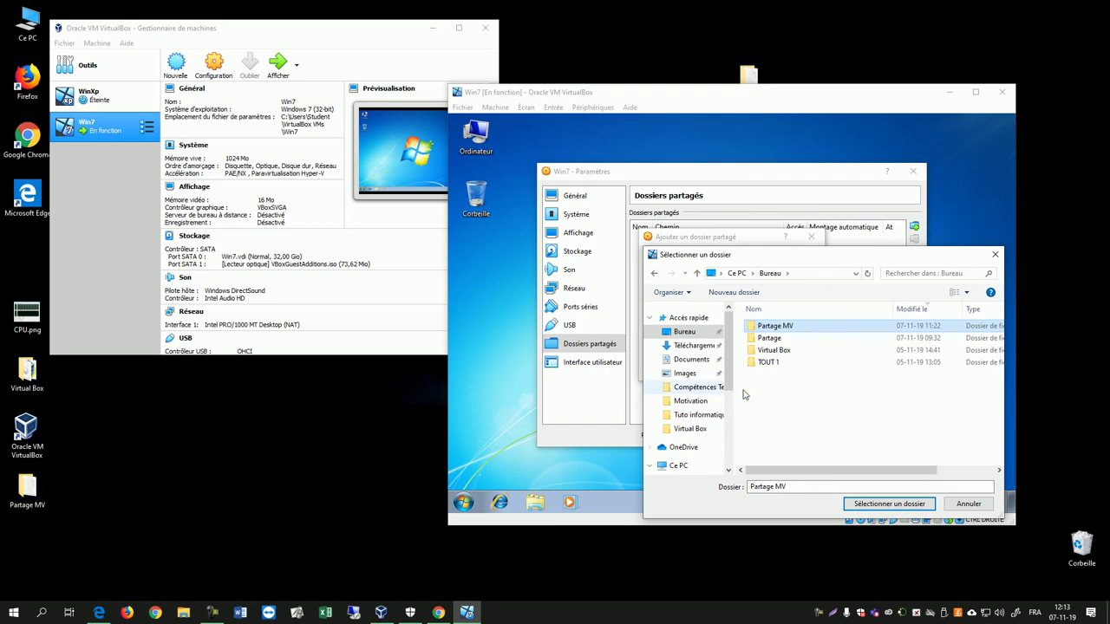
double_click(779, 328)
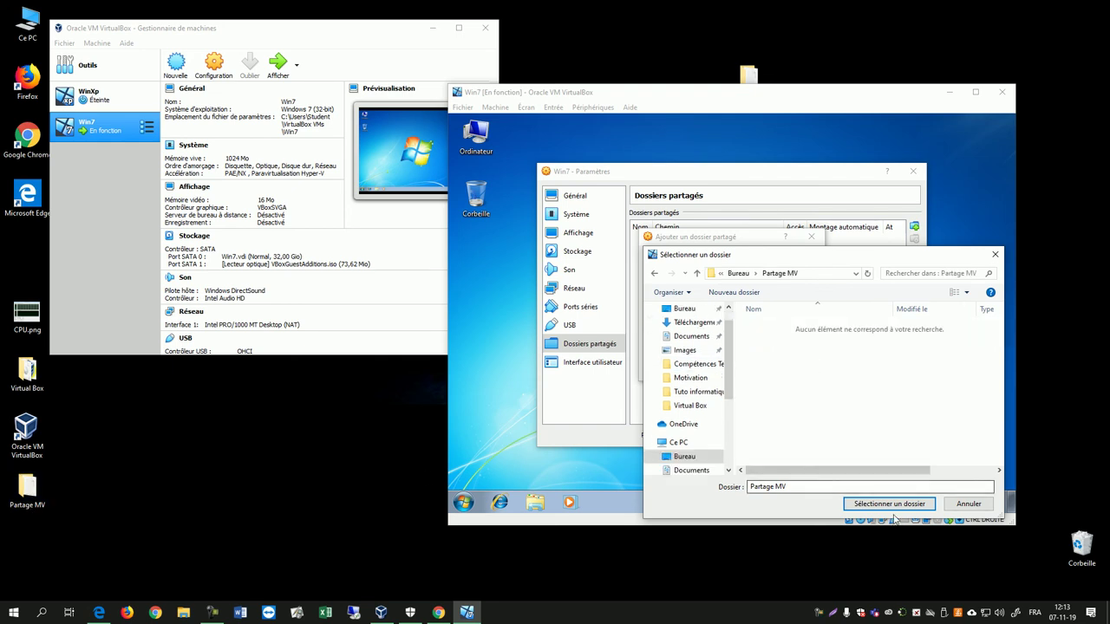
click(888, 504)
Step: Enable automatic mounting and permanent configuration for the Partage_MV share and add it to the list
click(707, 300)
click(708, 330)
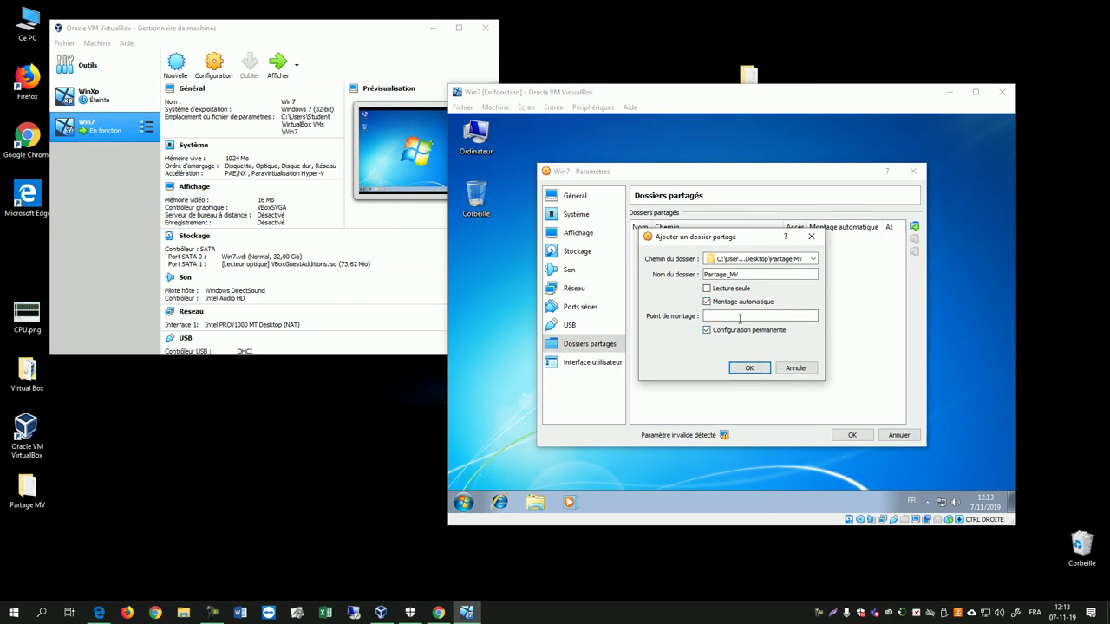
click(751, 369)
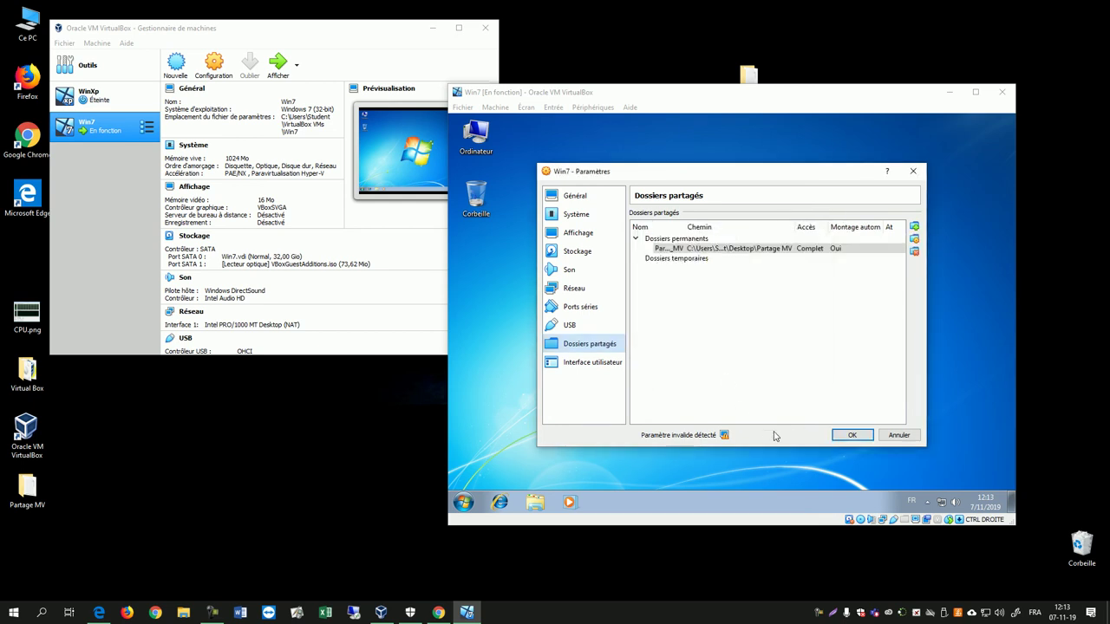
Step: Save the shared folder settings and compare the Win7 machine's Partage_MV (Y:) drive with the host's Partage MV folder
click(851, 435)
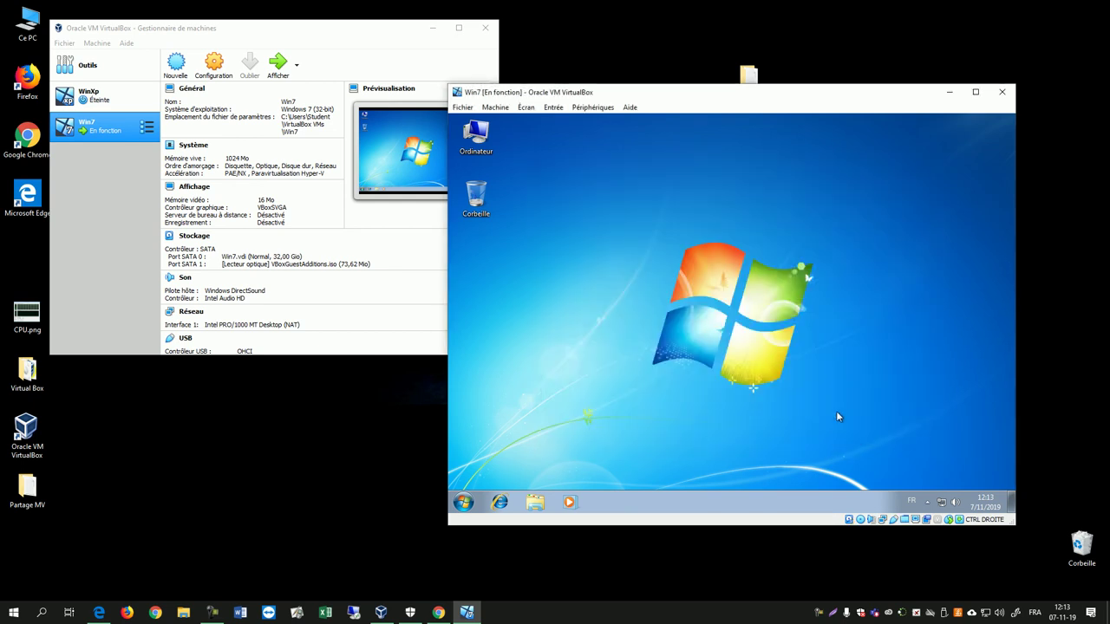
click(475, 144)
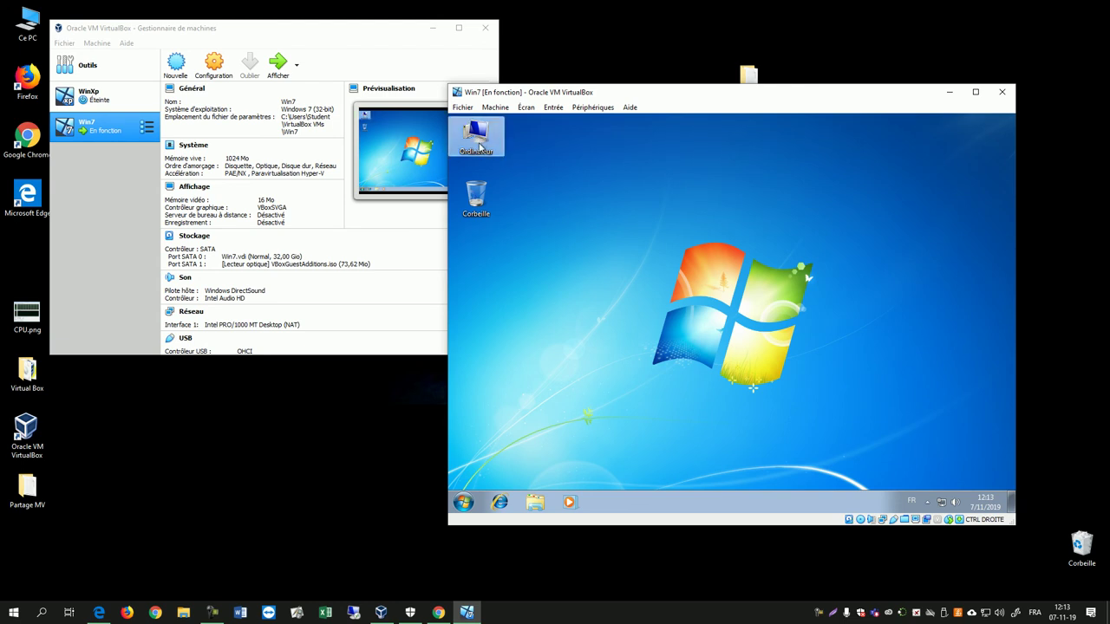
double_click(480, 144)
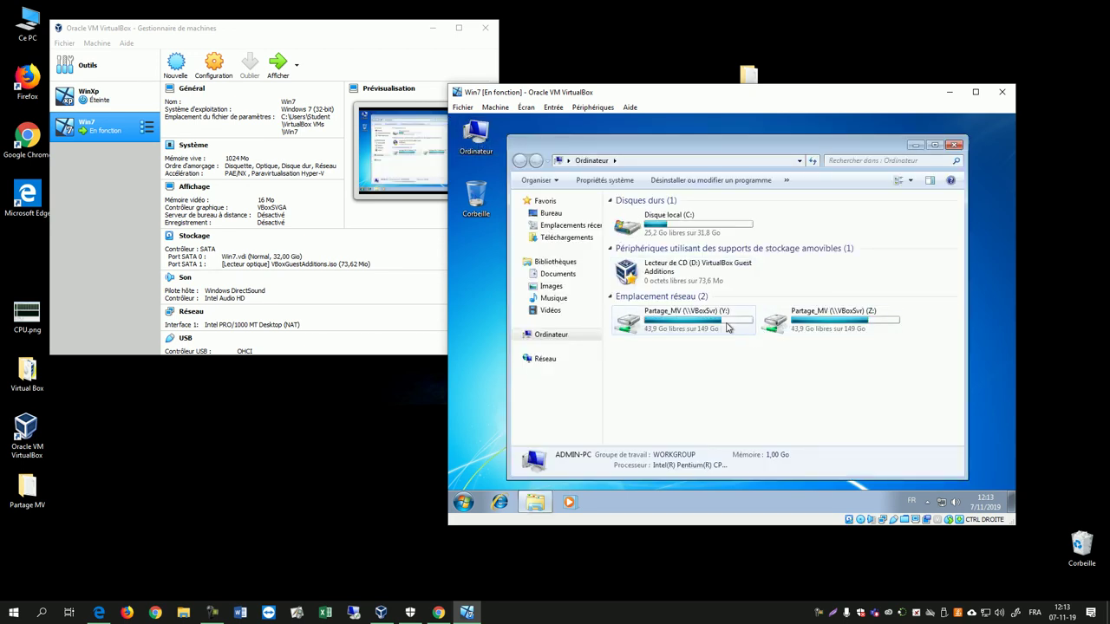
click(670, 330)
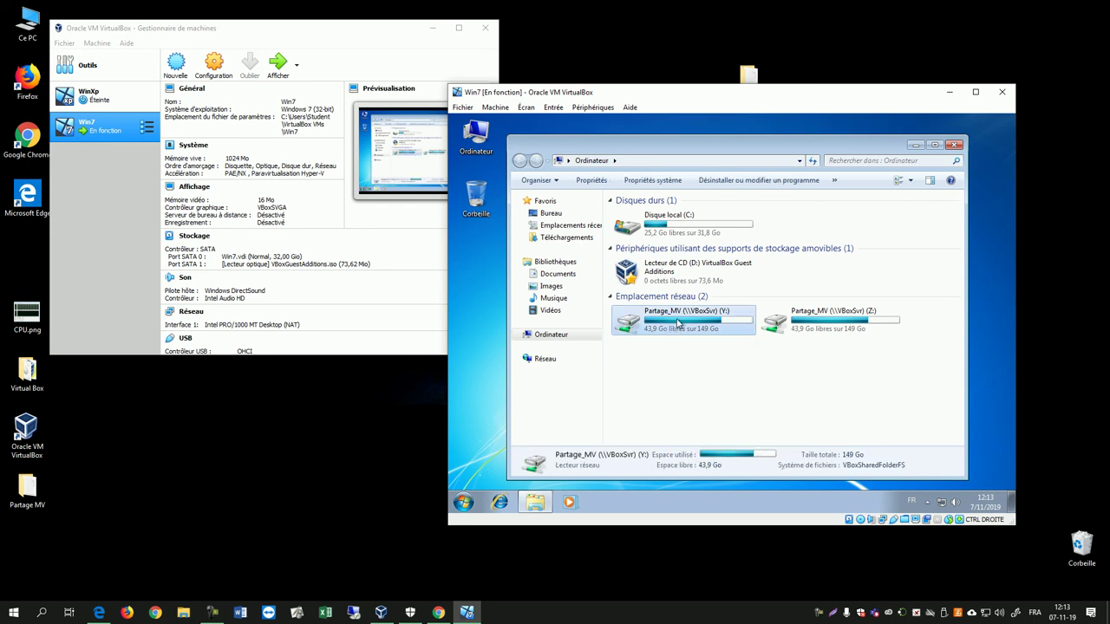
double_click(675, 318)
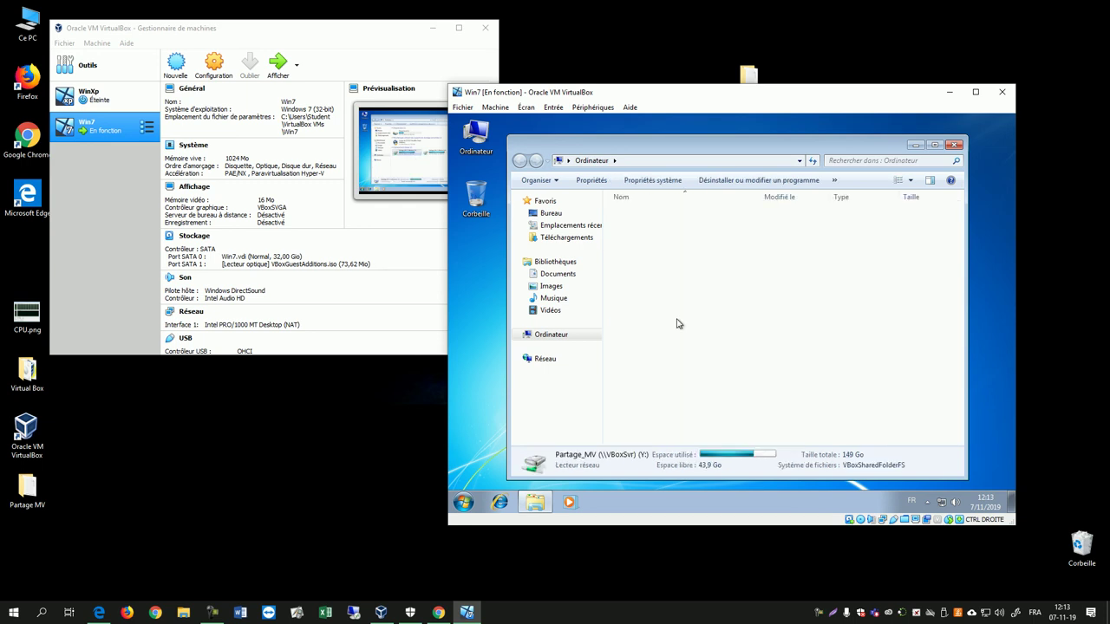
double_click(27, 490)
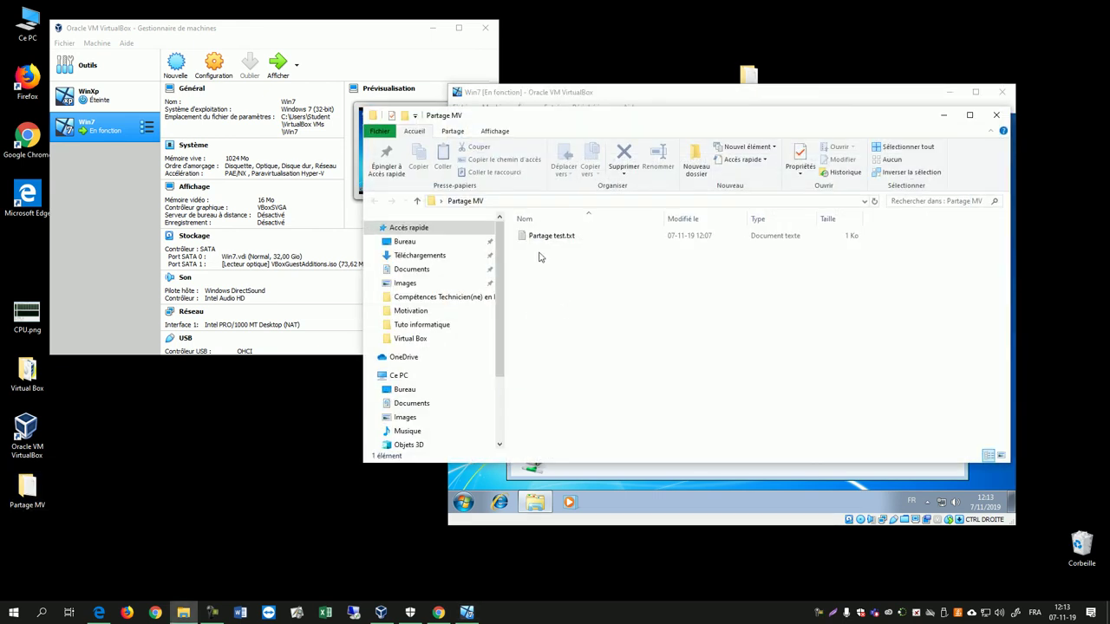
click(996, 114)
Step: Replace the text of the Partage test file in the Win7 machine's Partage_MV (Y:) drive with "partage", save it and close the windows
click(642, 215)
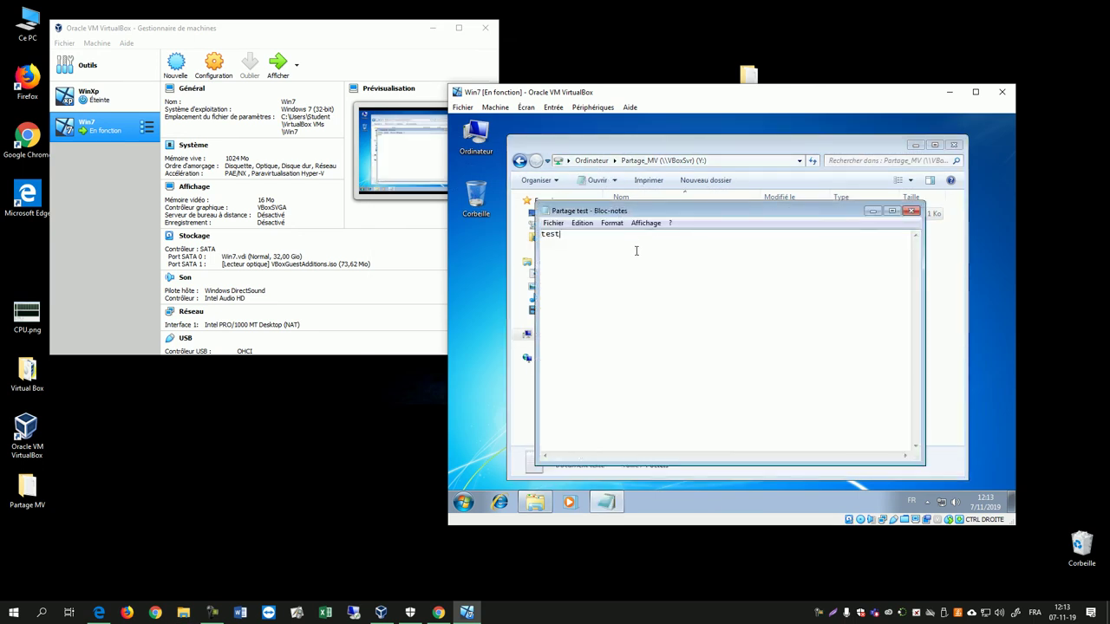
text(partag)
click(553, 222)
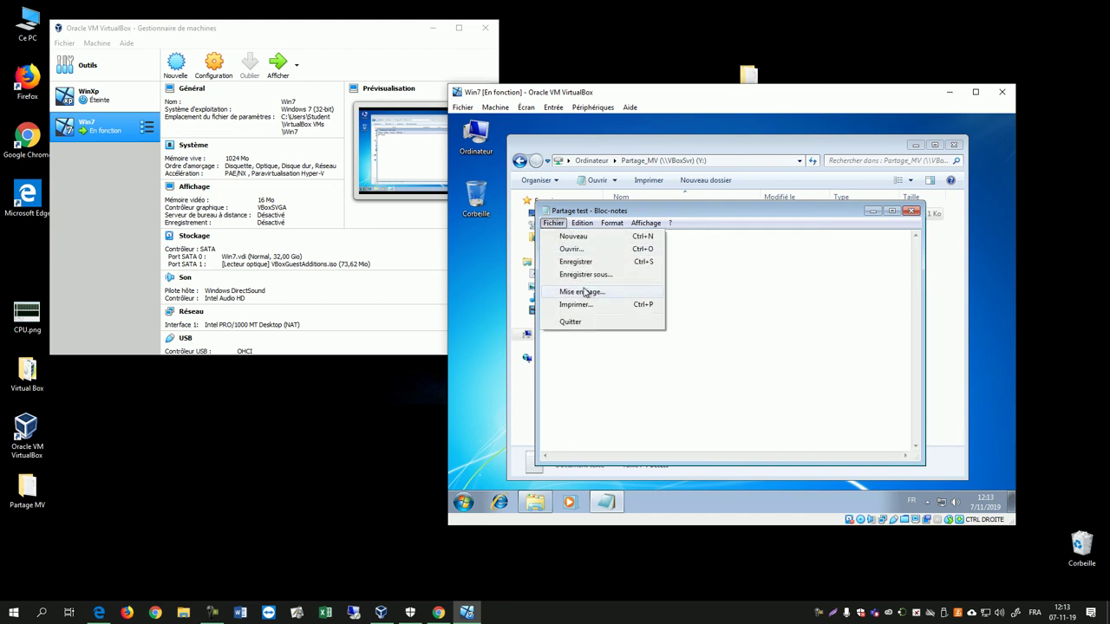
click(587, 262)
click(910, 210)
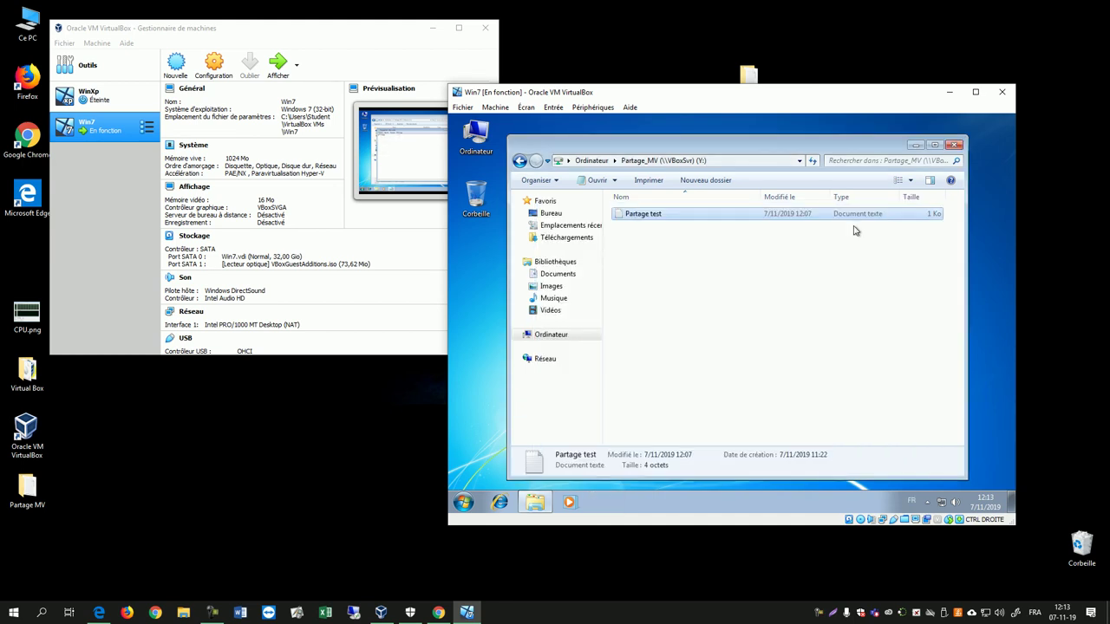
click(953, 145)
Step: Open Partage test.txt from the host's Partage MV folder, add "Merci" after a blank line, save it and close the windows
click(27, 490)
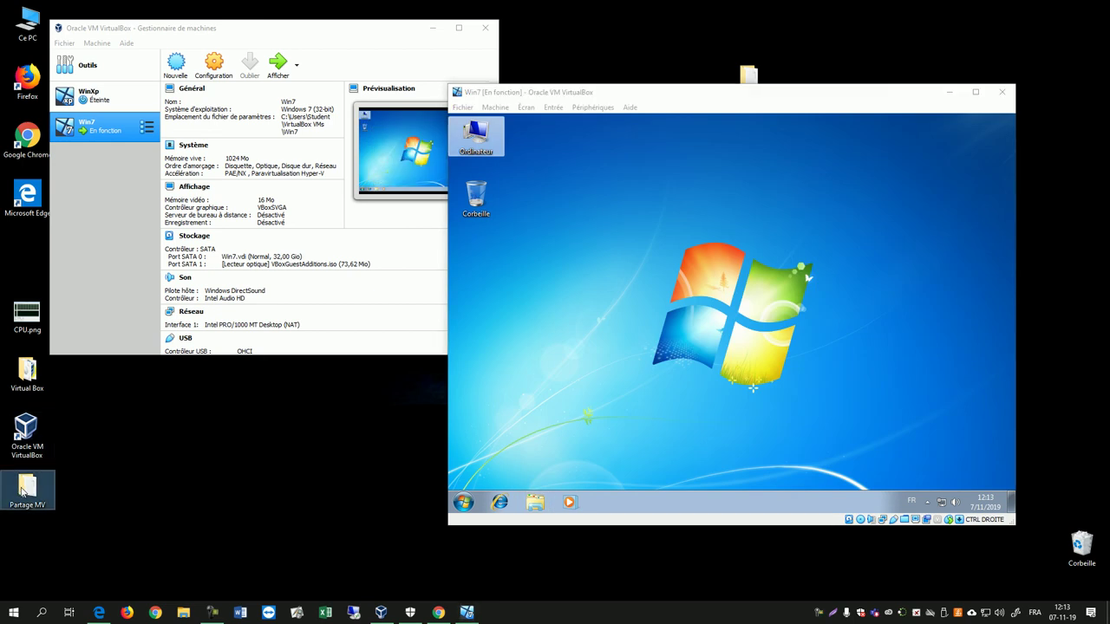
double_click(27, 488)
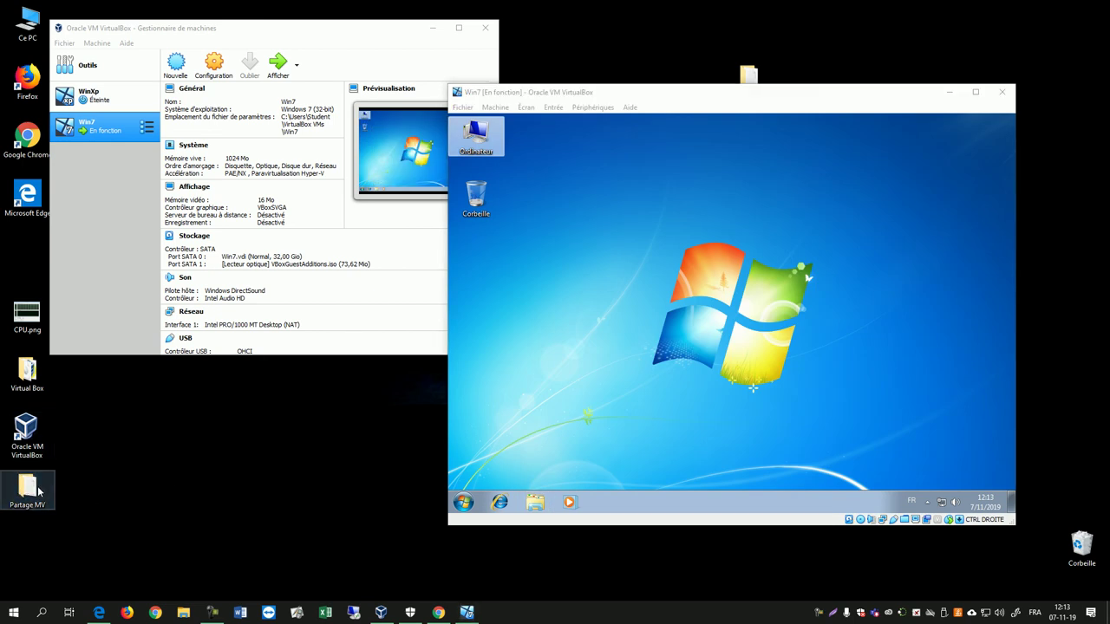
double_click(532, 239)
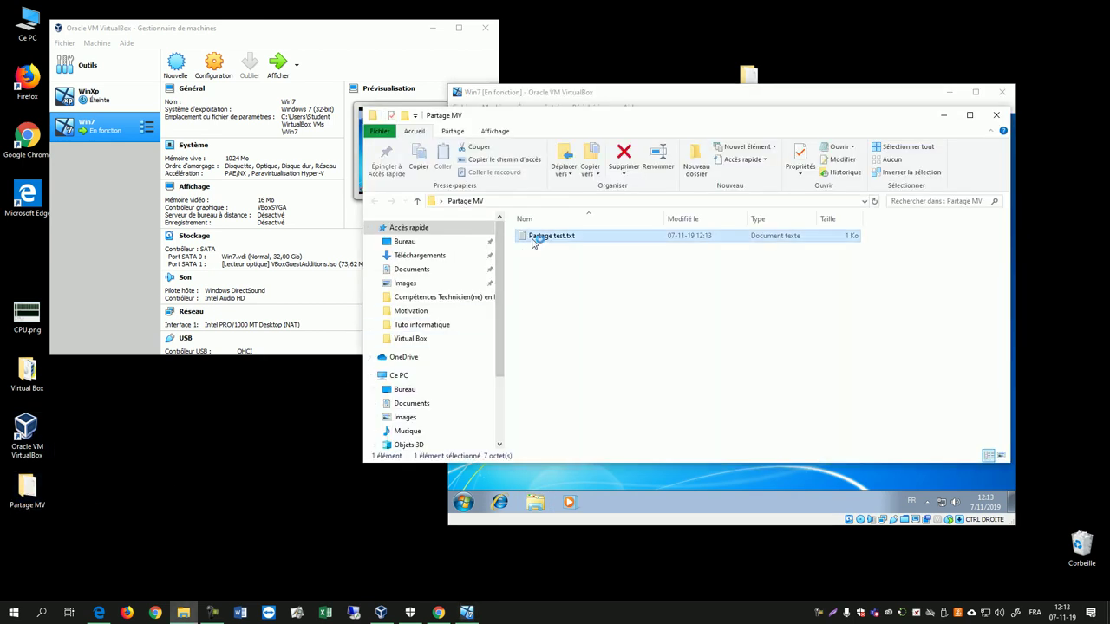
drag(381, 53, 296, 35)
click(368, 42)
key(Return)
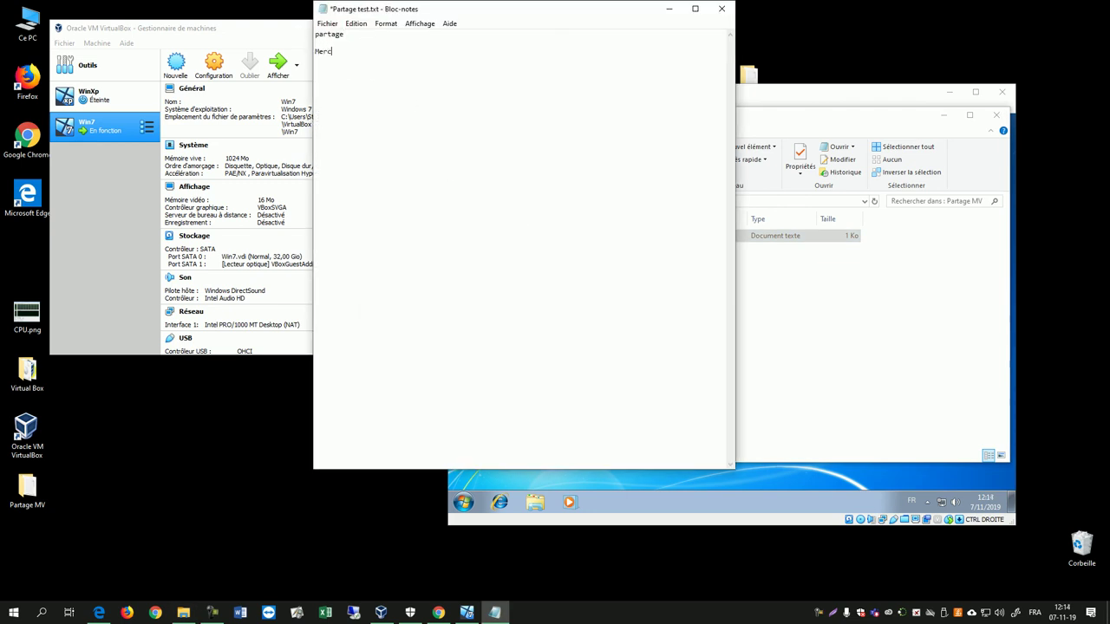
key(ctrl+s)
click(721, 8)
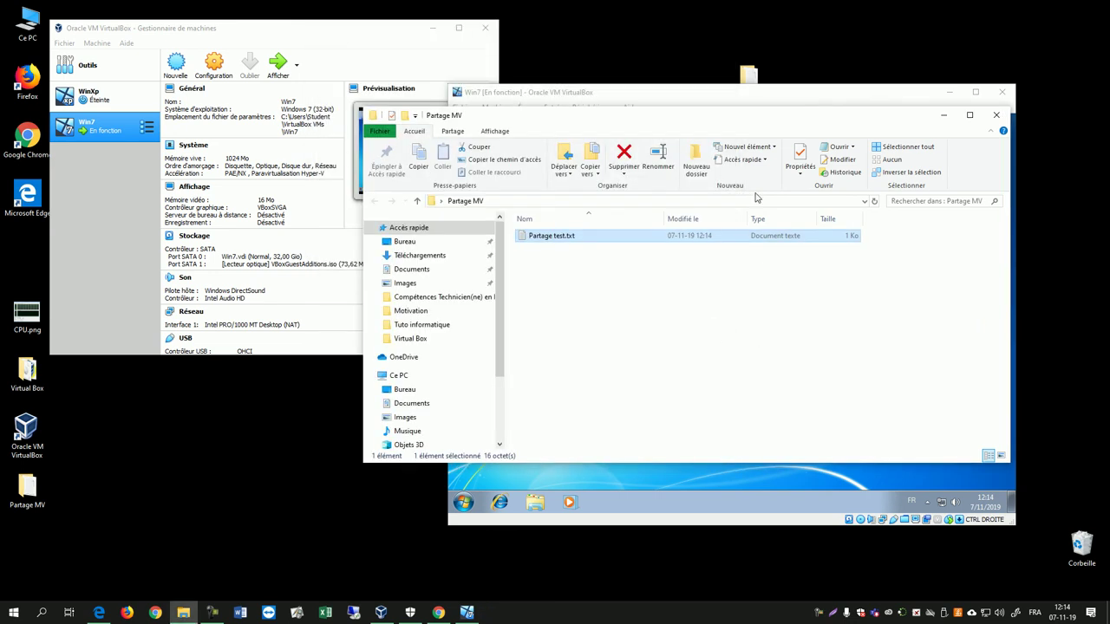
click(996, 114)
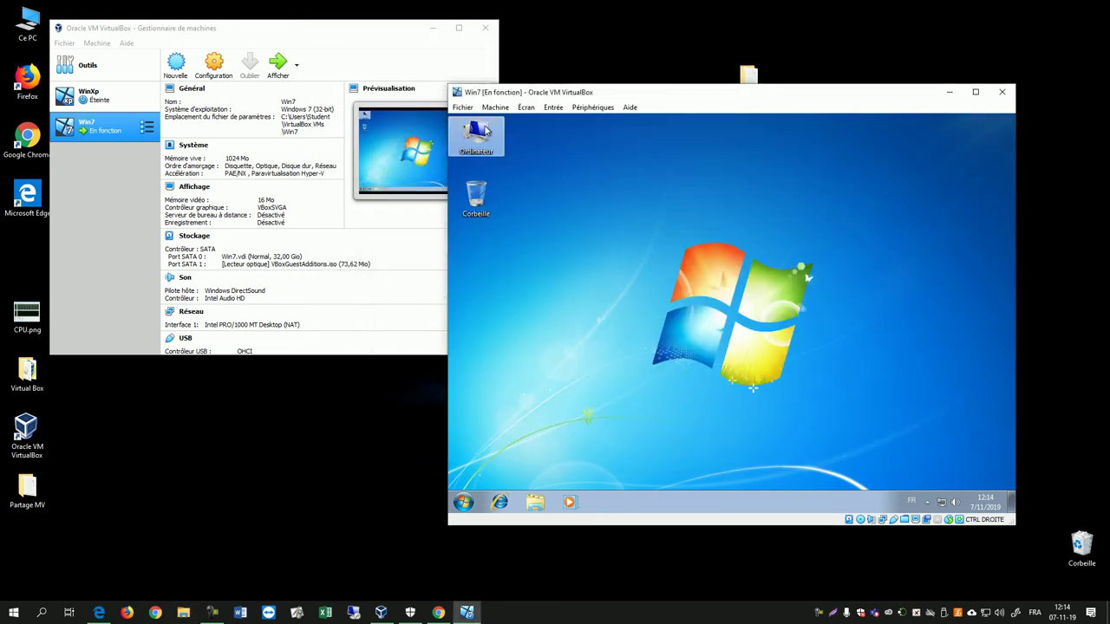
Step: Check the content of Partage test in the Win7 machine's Partage_MV (Y:) drive, then close the file and folder
click(463, 502)
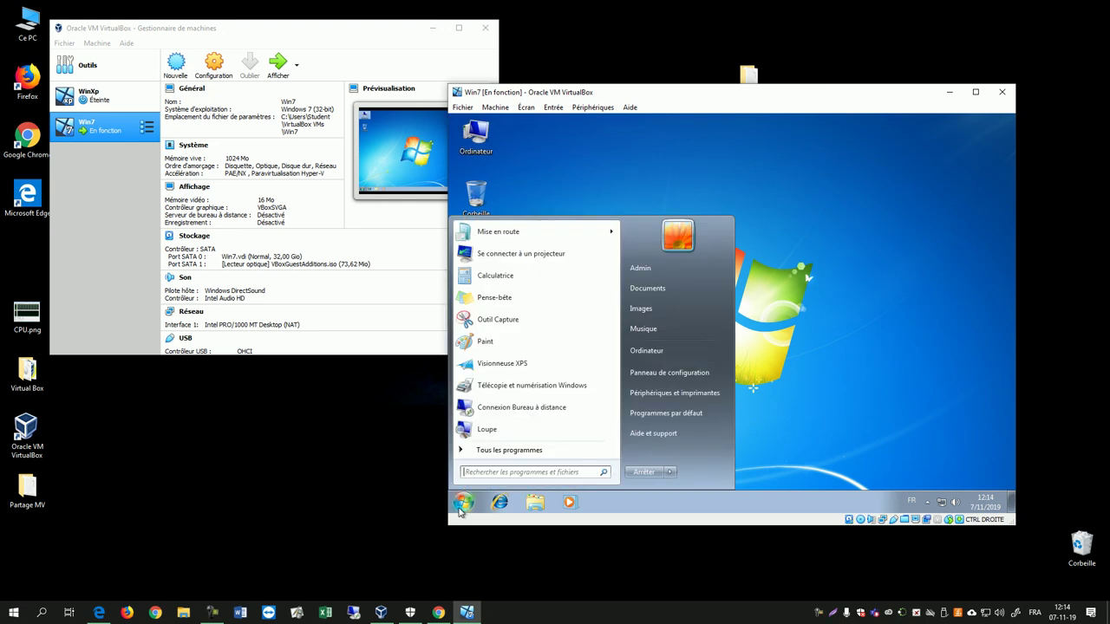
click(677, 350)
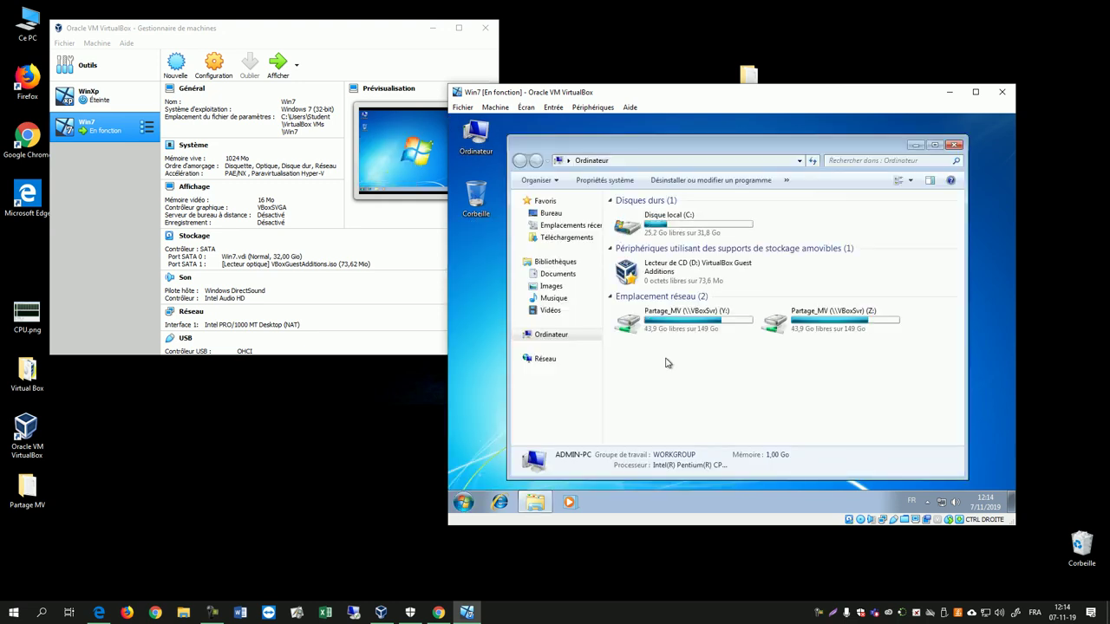
double_click(627, 320)
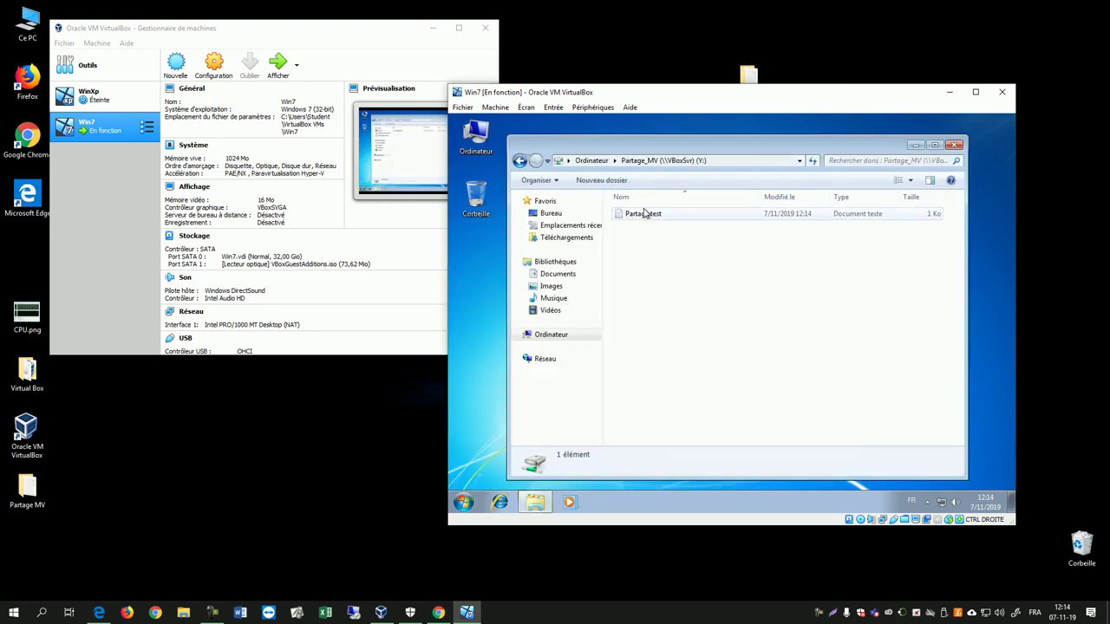
double_click(642, 215)
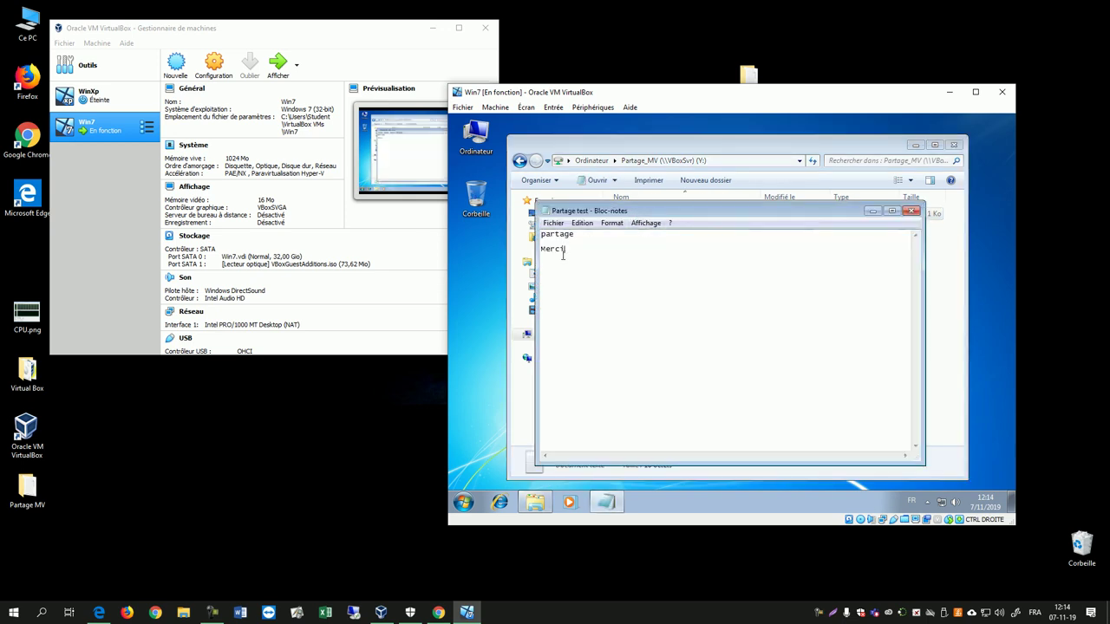
click(912, 211)
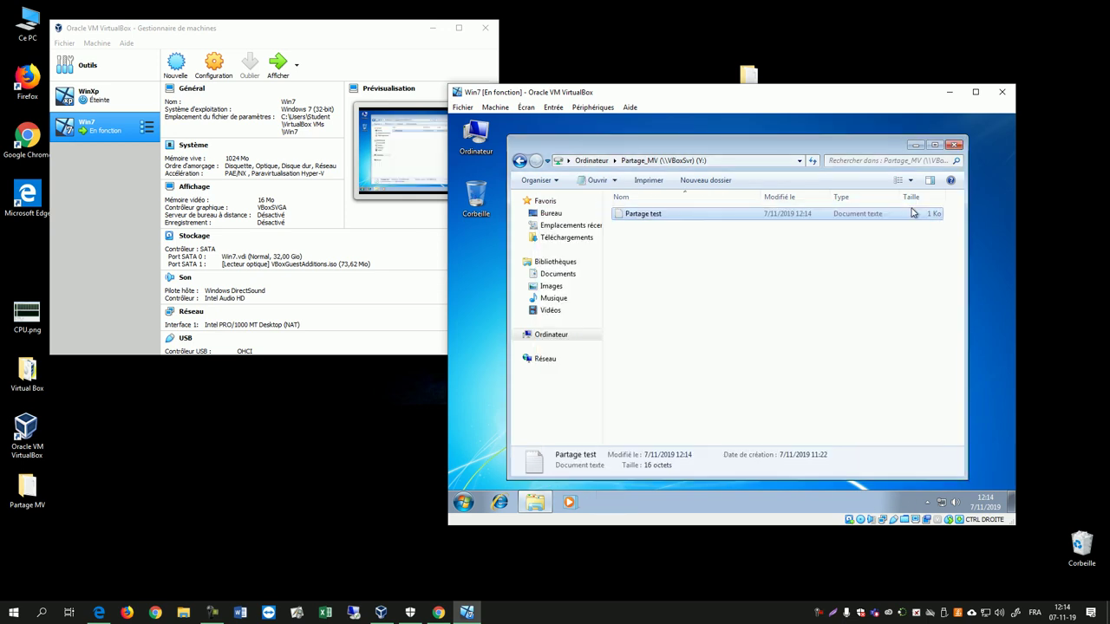
click(954, 145)
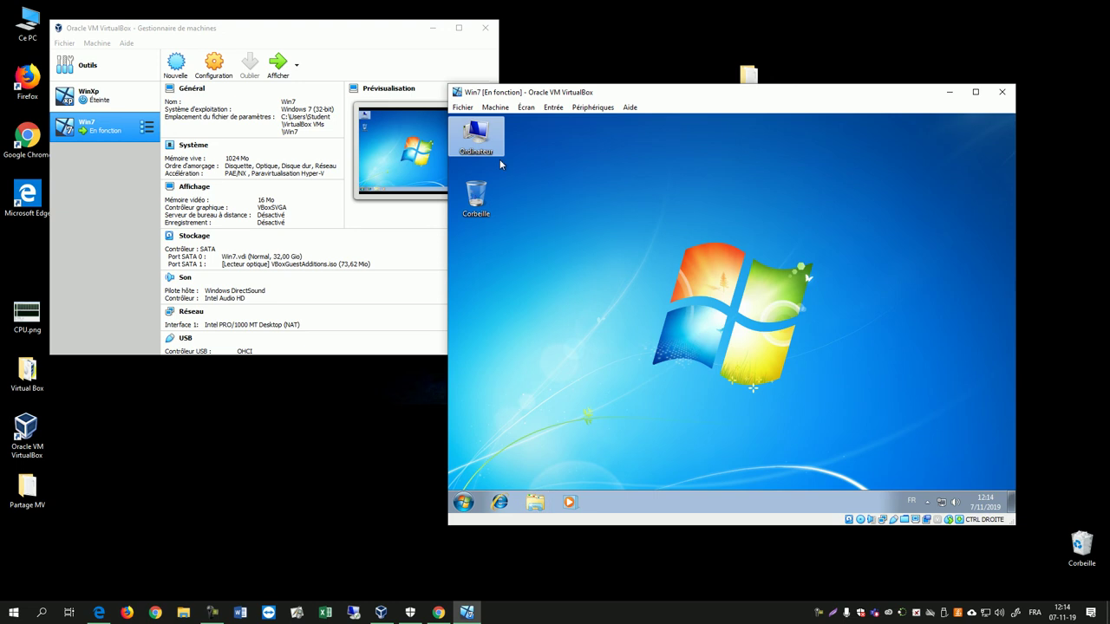
Step: View the network drives in the Win7 machine's Ordinateur and browse to the network path \\VBoxSvr
key(super+e)
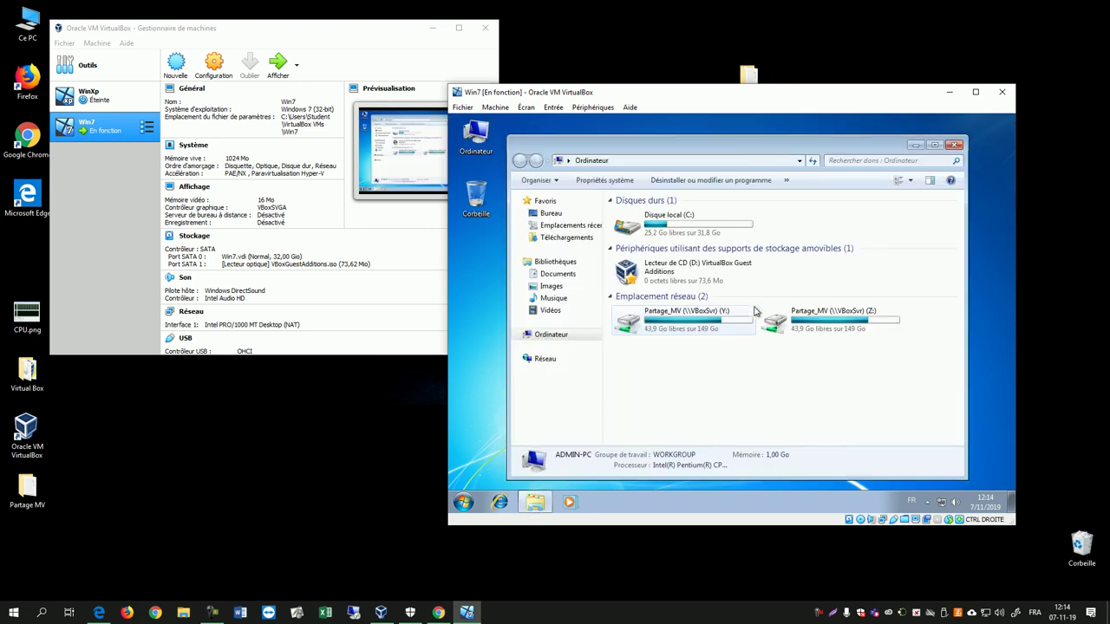
click(463, 502)
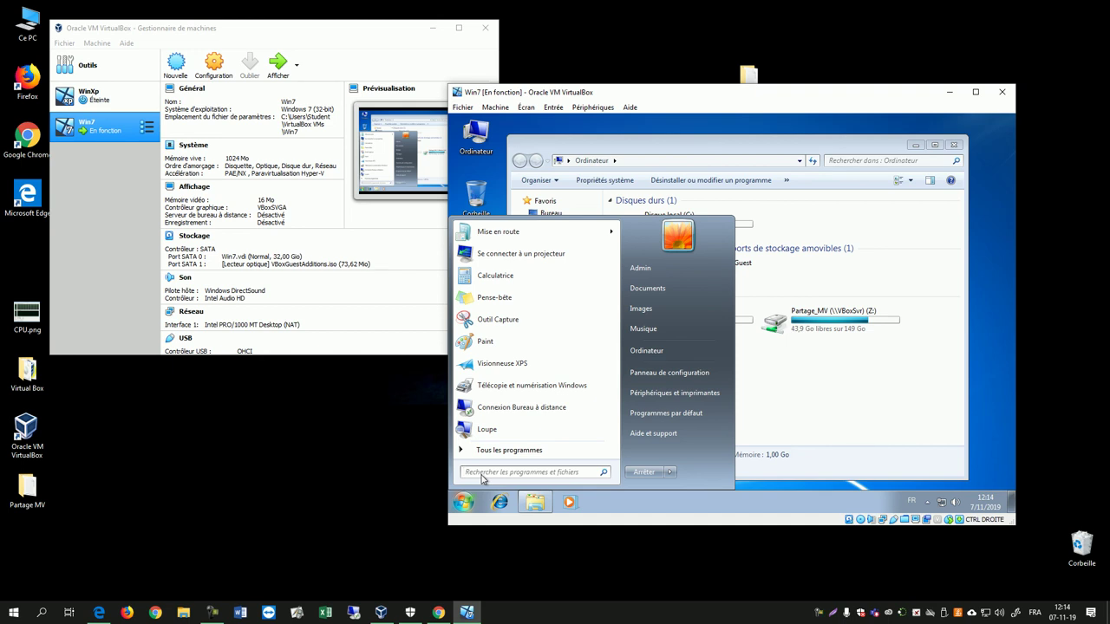
text(\)
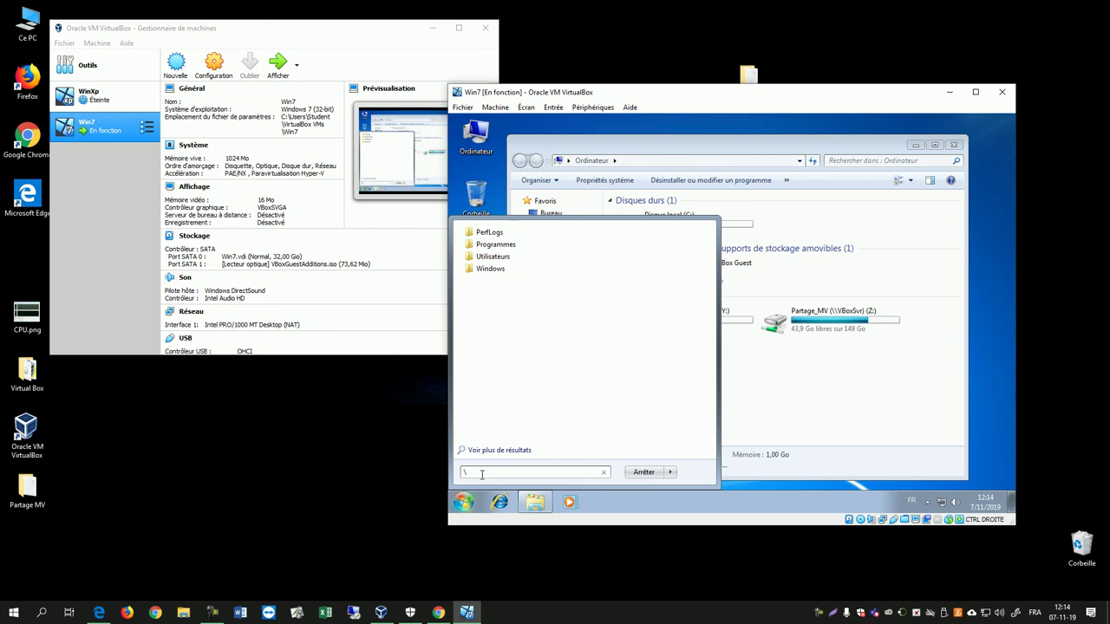
text(\VBoxSvr)
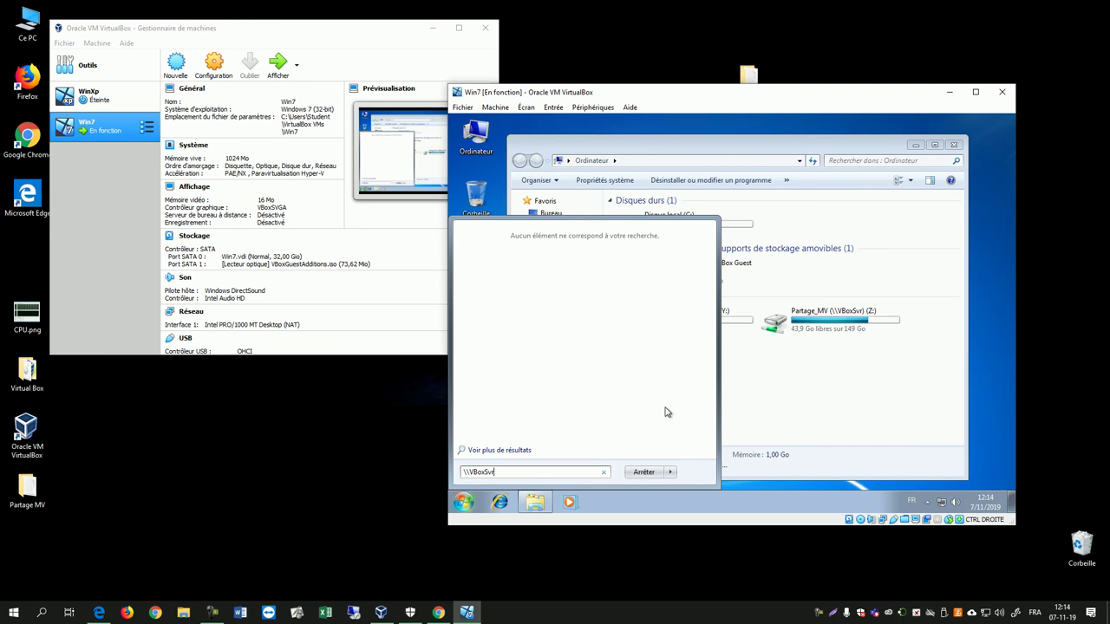
key(Return)
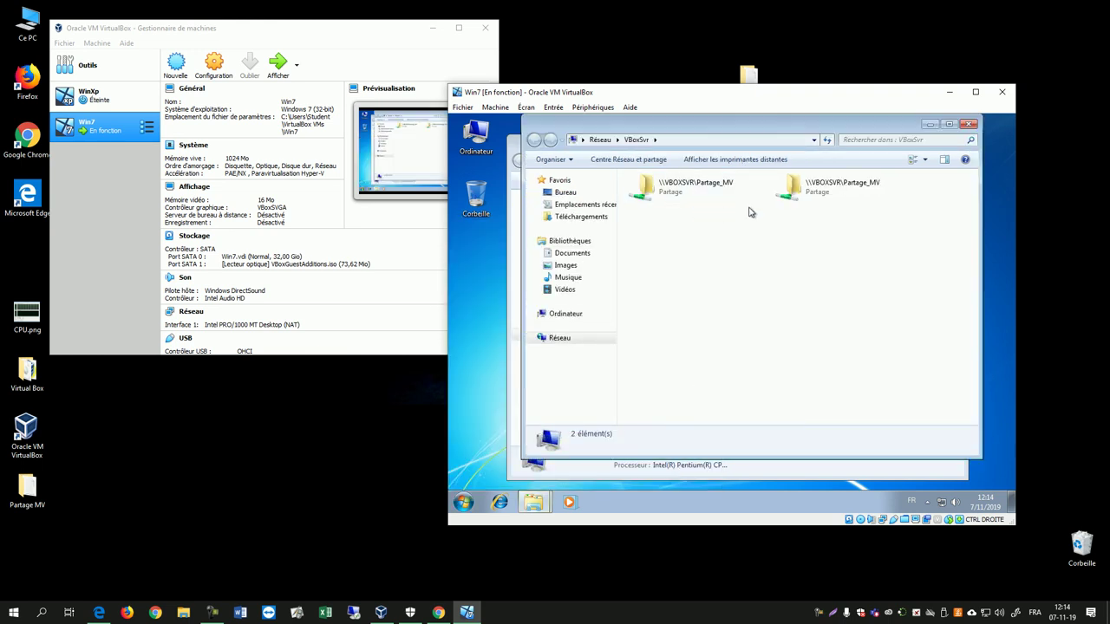
Step: Check the content of Partage test in the \\VBOXSVR\Partage_MV share, then close the file and all Explorer windows
double_click(676, 196)
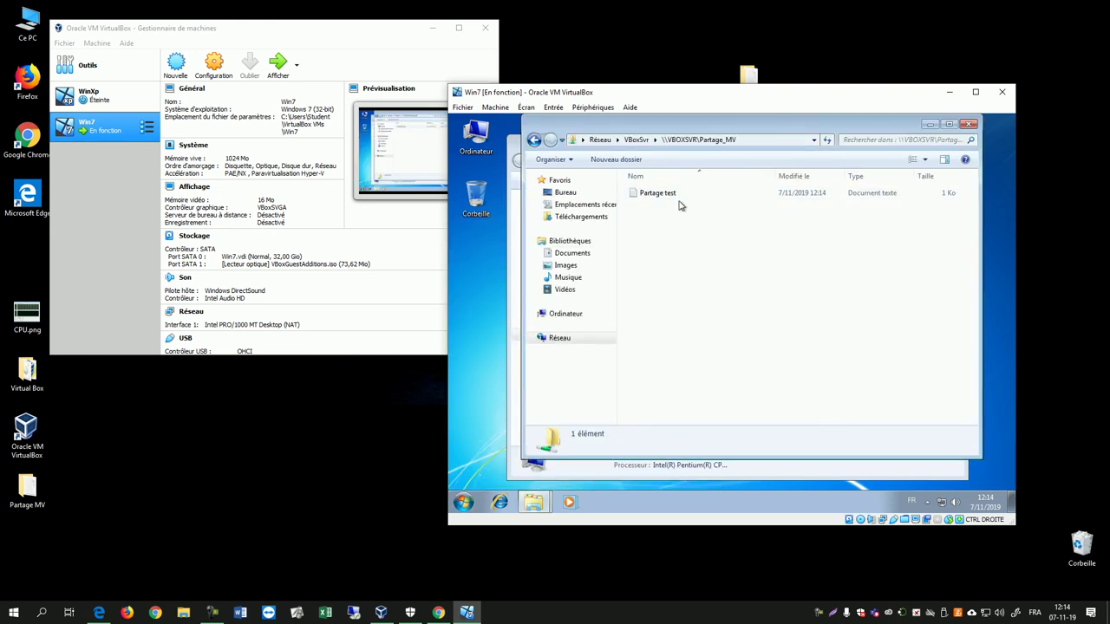
double_click(681, 199)
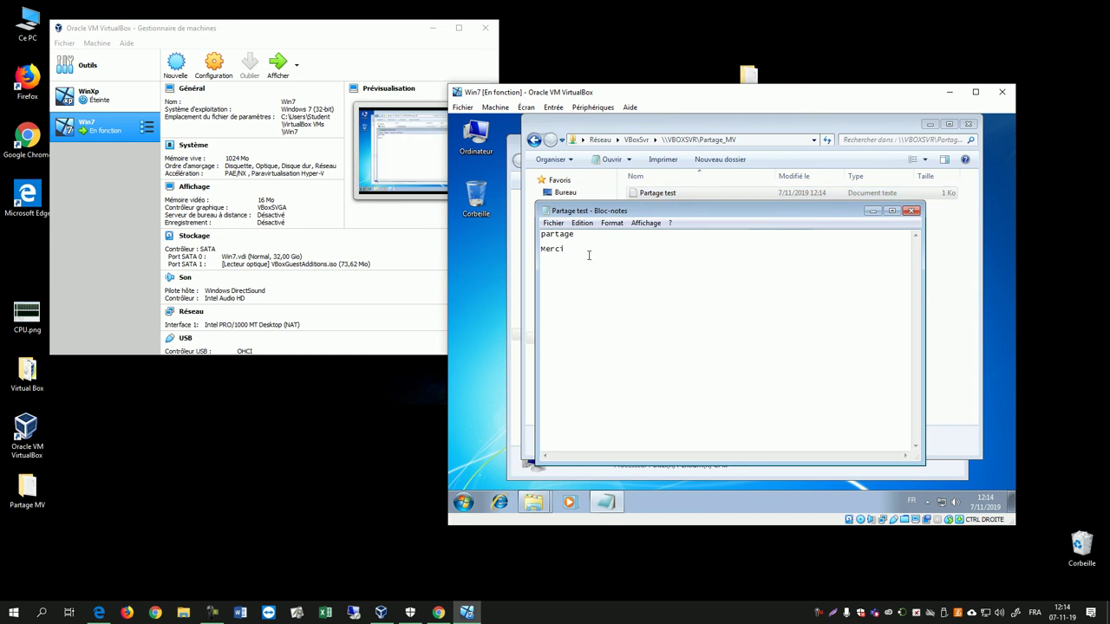
click(911, 210)
click(969, 124)
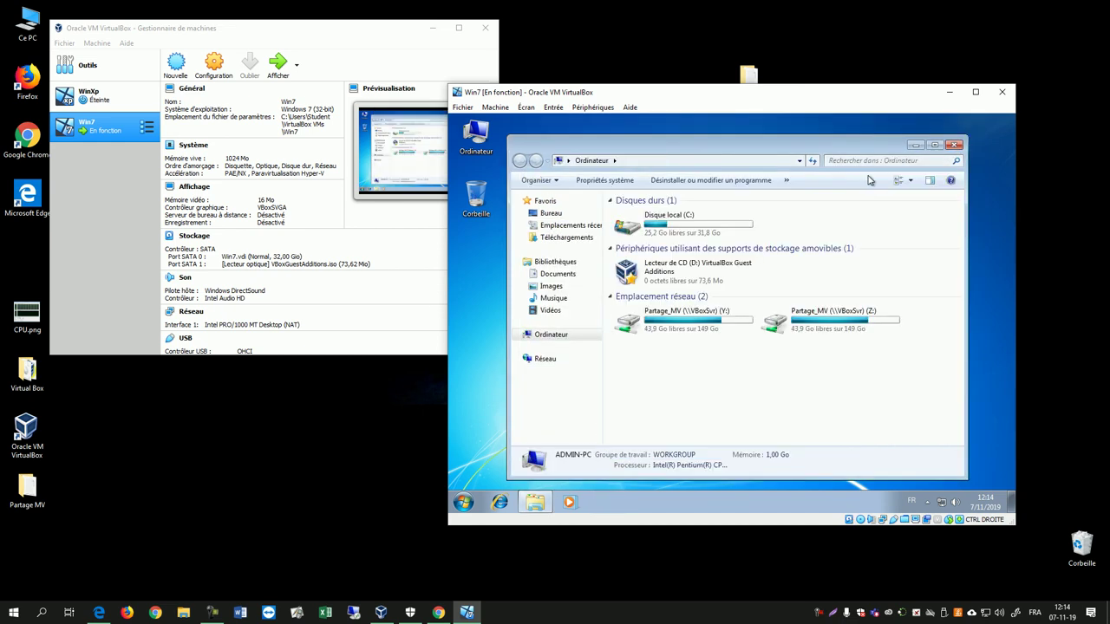
click(954, 146)
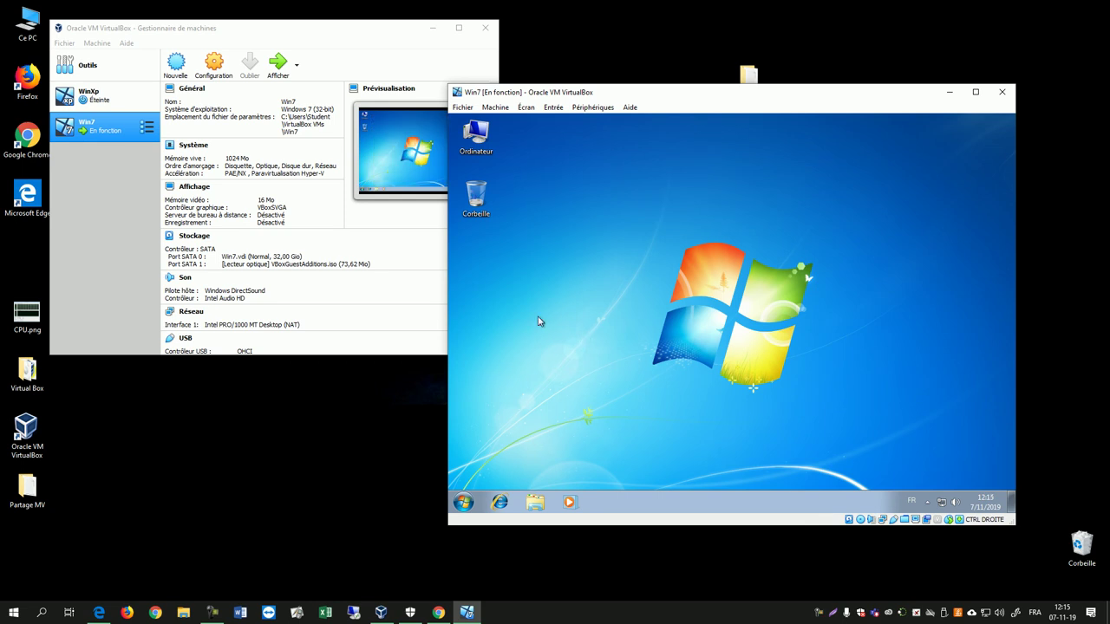
Step: Move the Win7 machine's window clear of the VirtualBox manager and open the host's Start menu
click(261, 475)
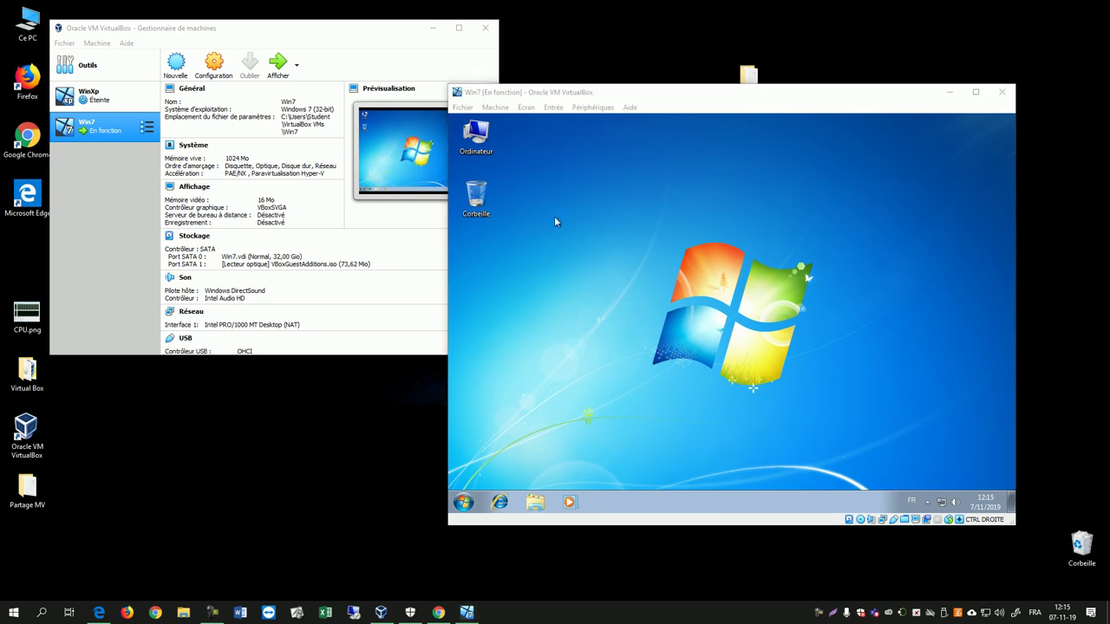
drag(702, 92, 802, 74)
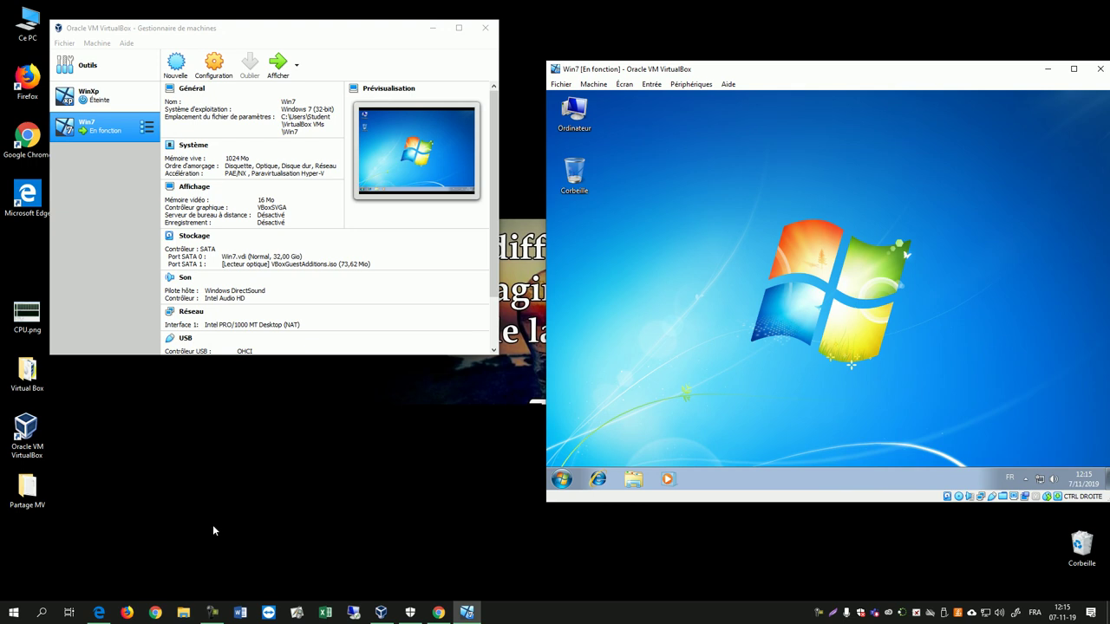
click(16, 614)
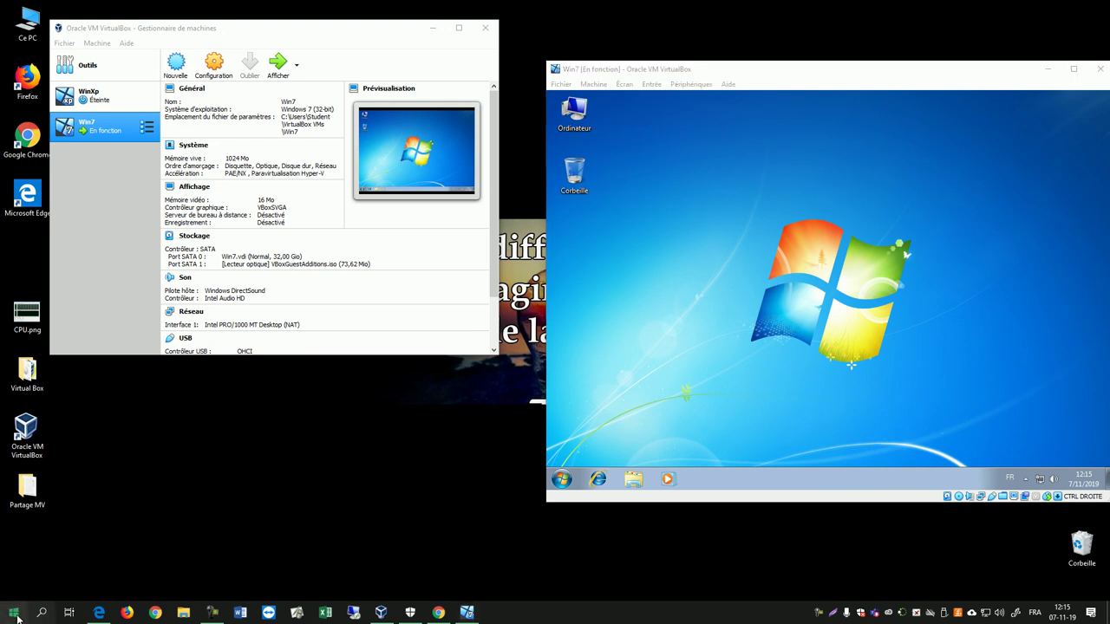
key(super)
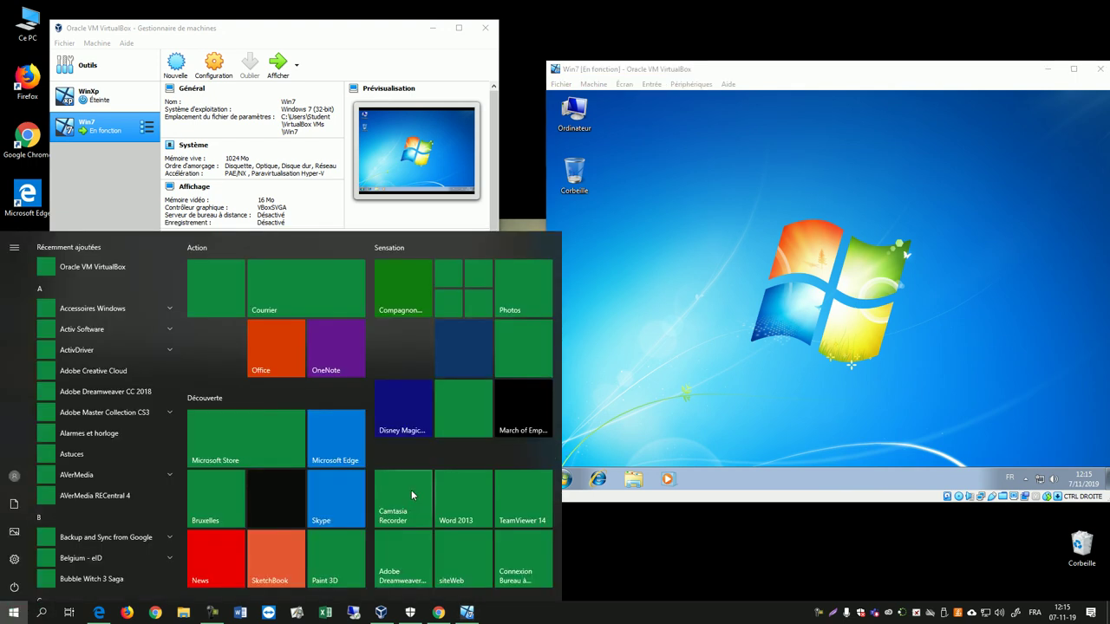